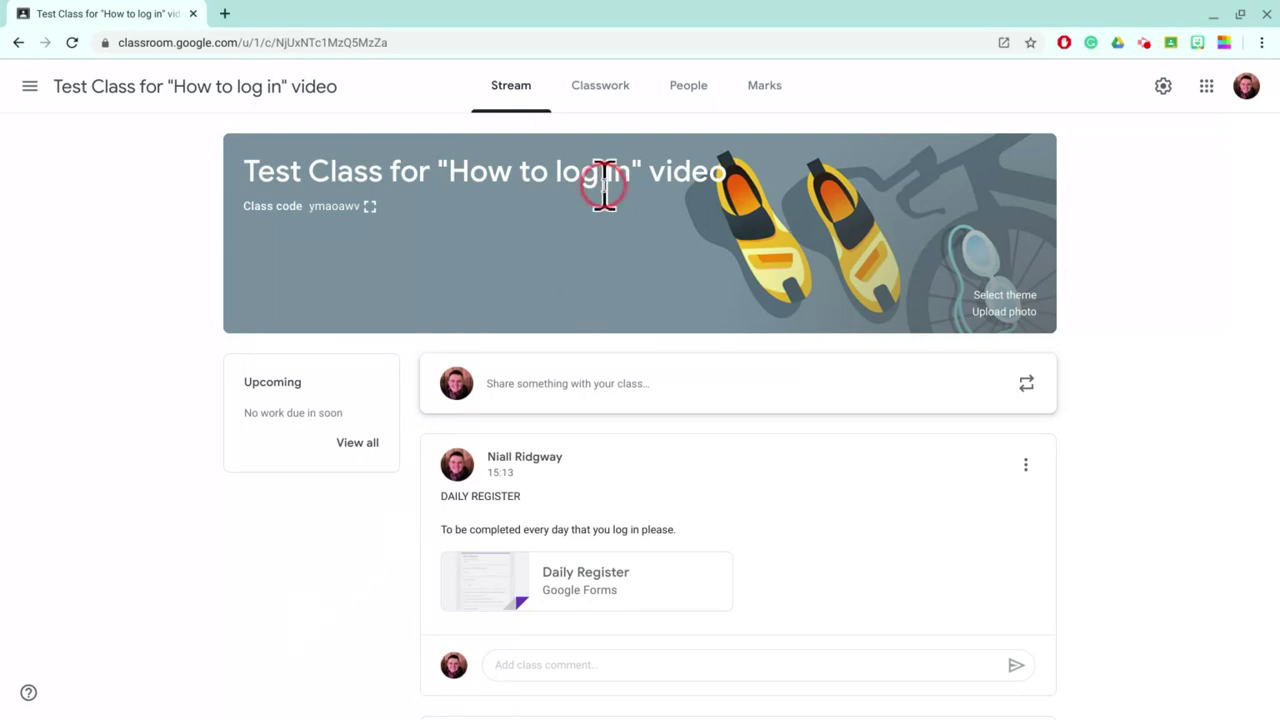
click(526, 72)
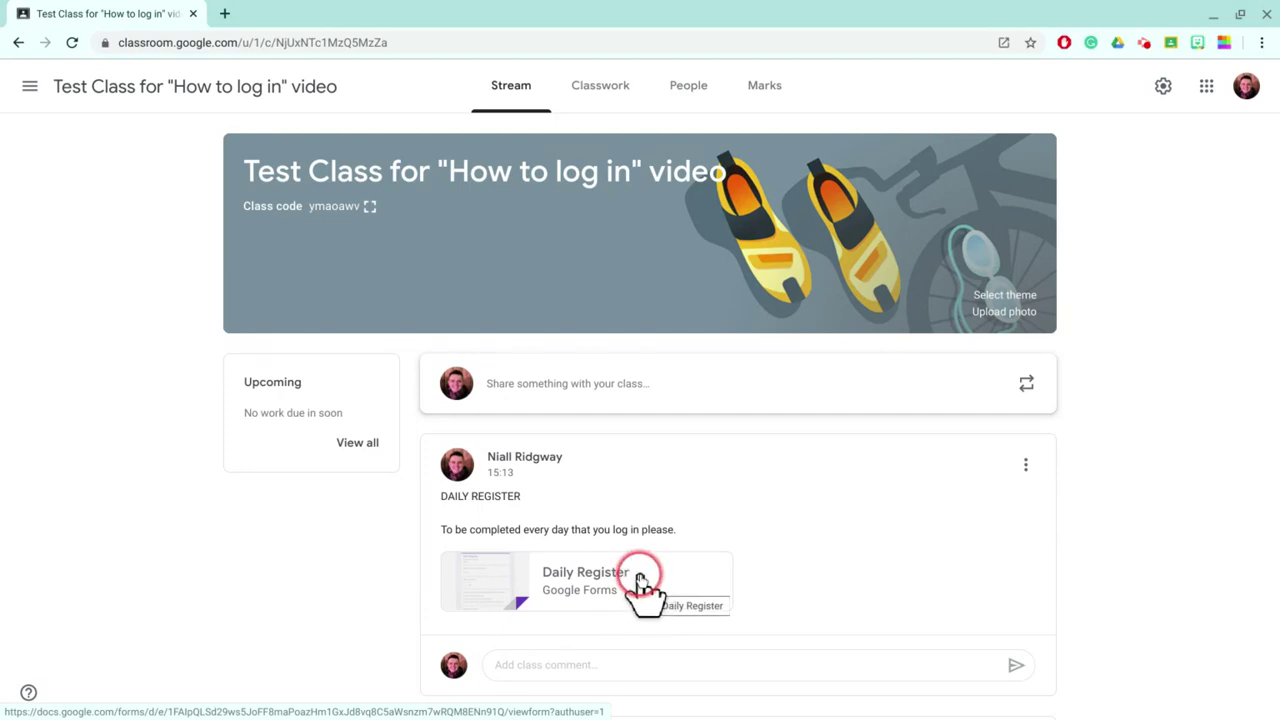
click(1025, 470)
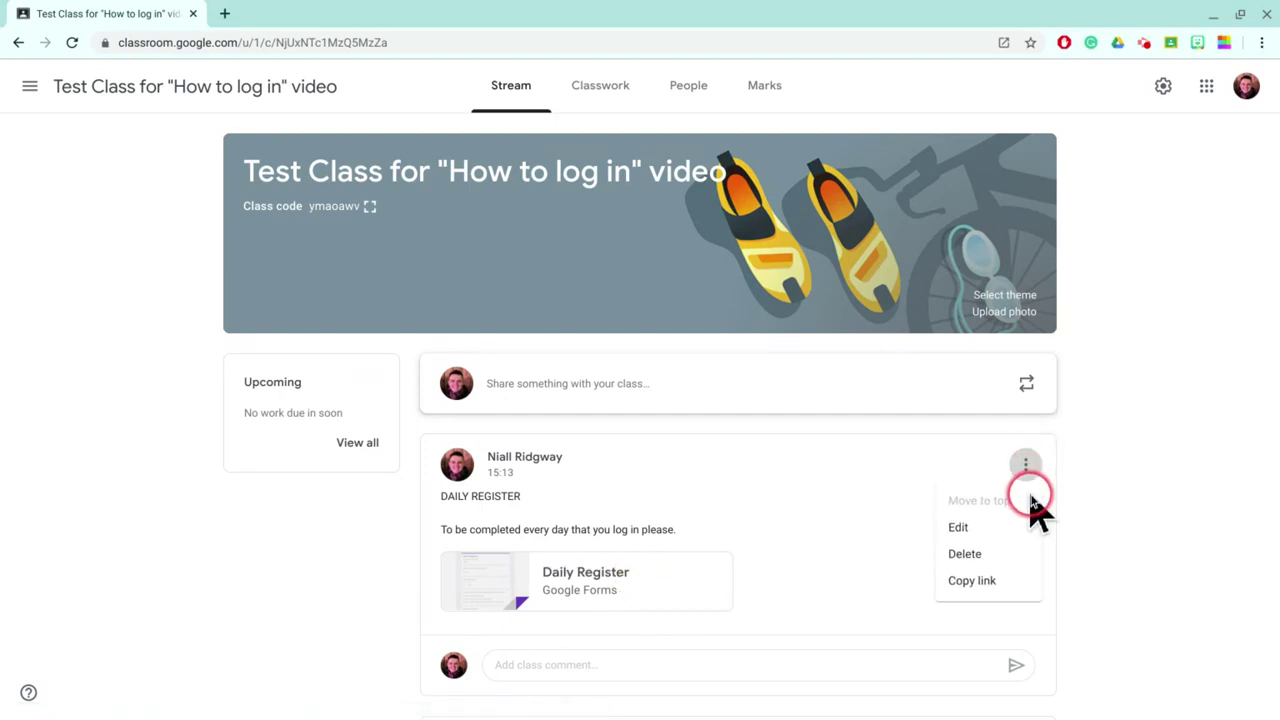
click(1104, 464)
scroll(1110, 466, down, 5)
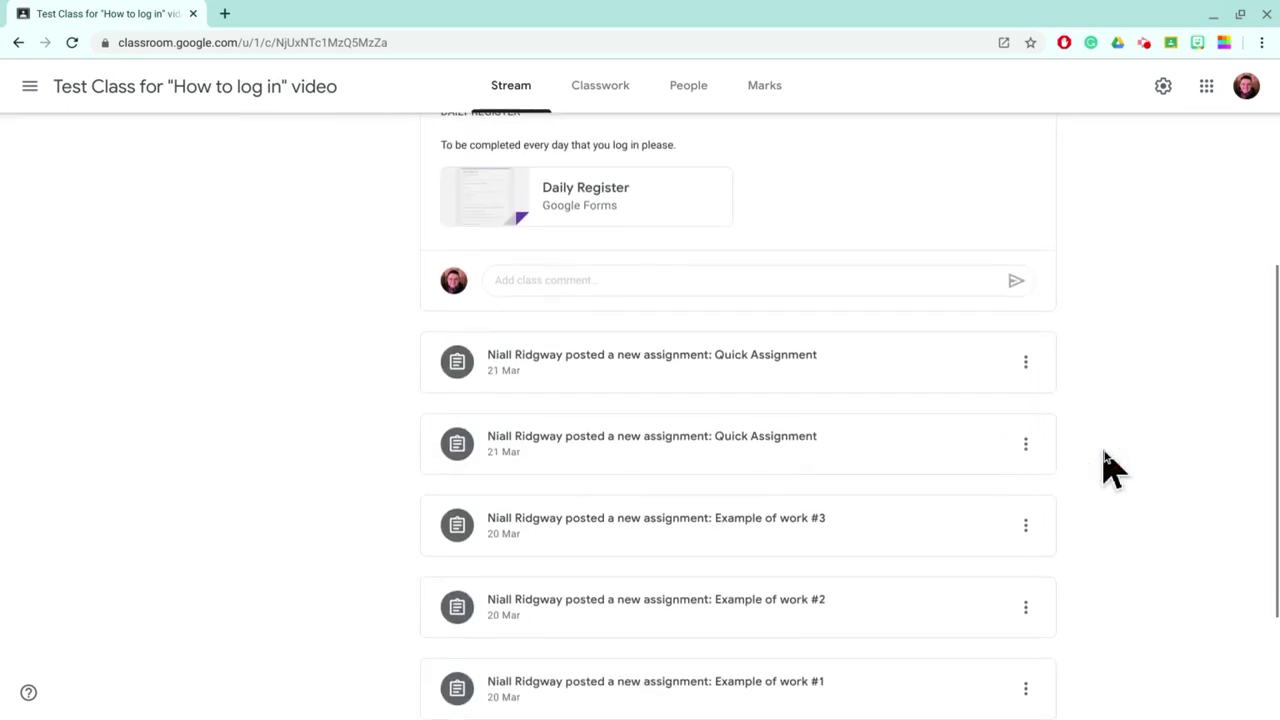
scroll(1110, 466, up, 5)
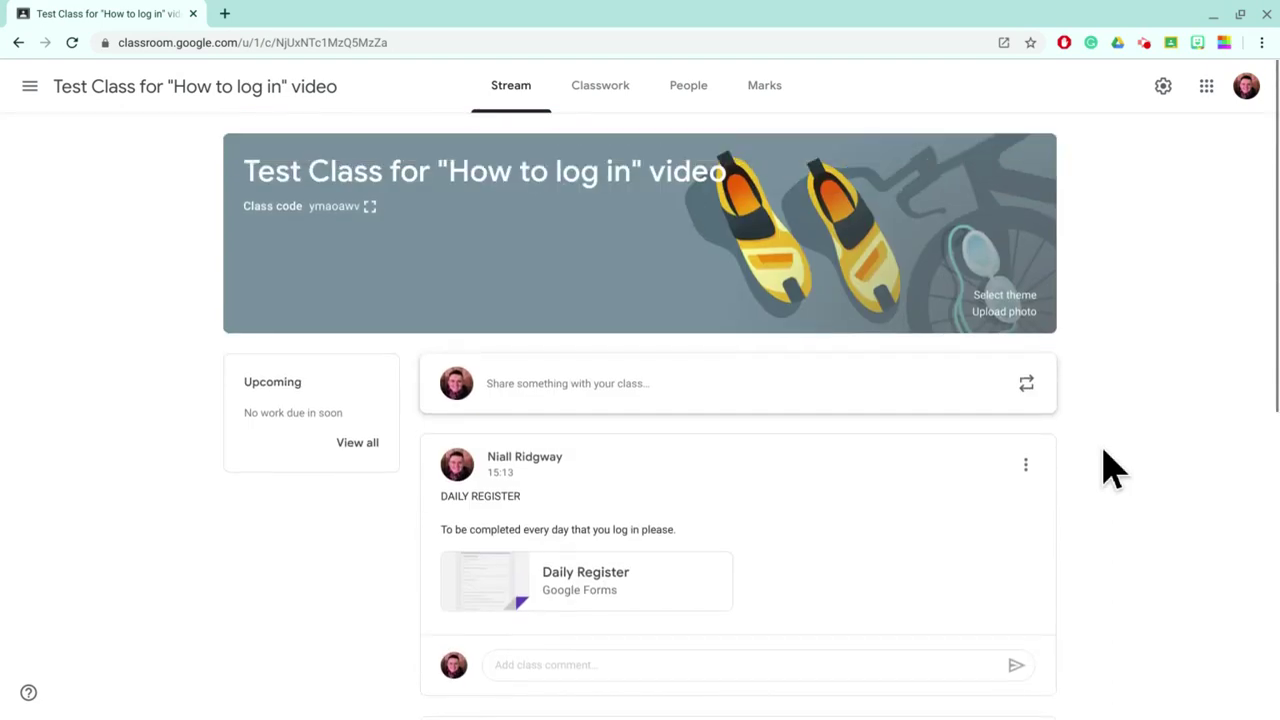
scroll(1110, 466, down, 1)
scroll(1110, 466, up, 1)
Open the Daily Register form from the class stream post and enter "Child" as first name and "5" as last name
click(545, 585)
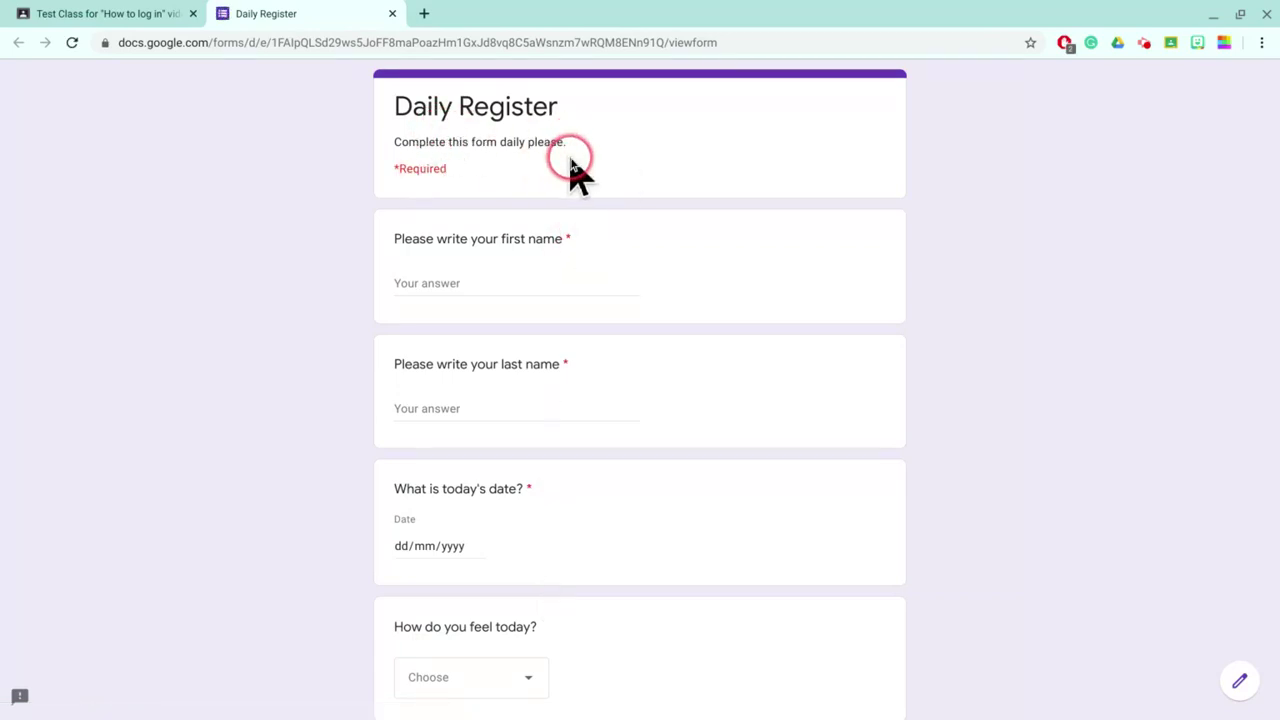
click(592, 281)
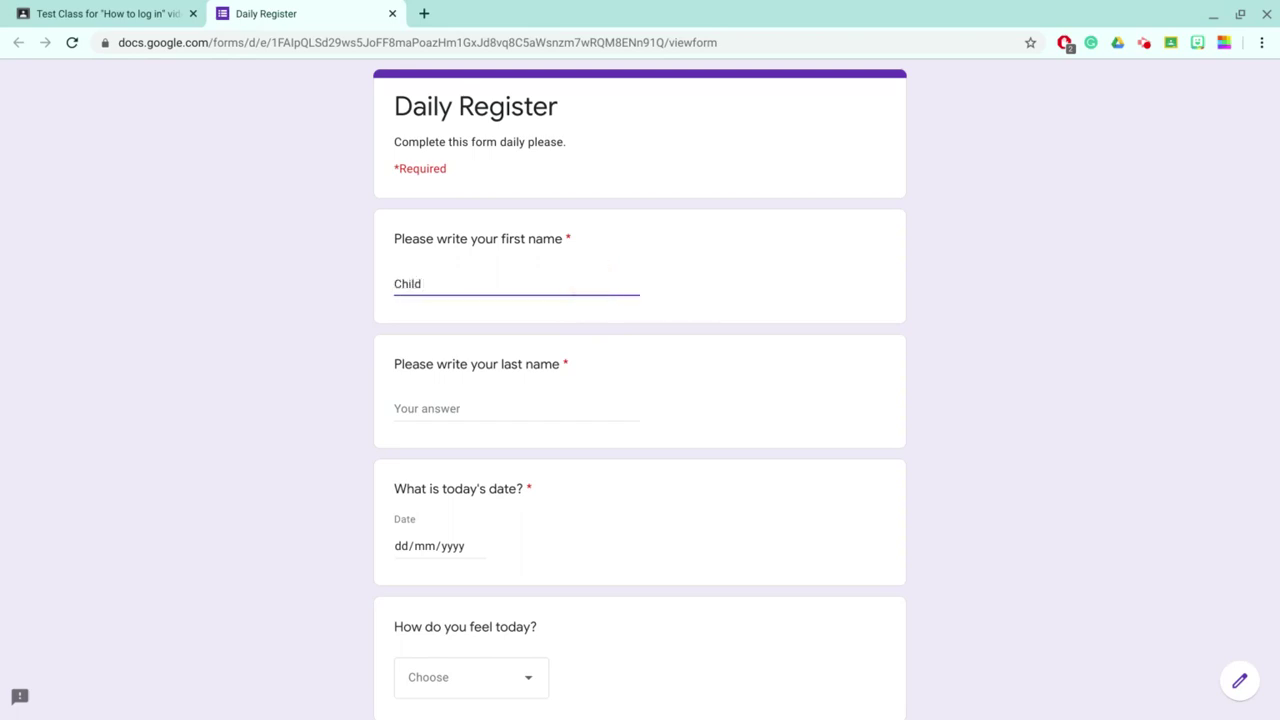
click(510, 407)
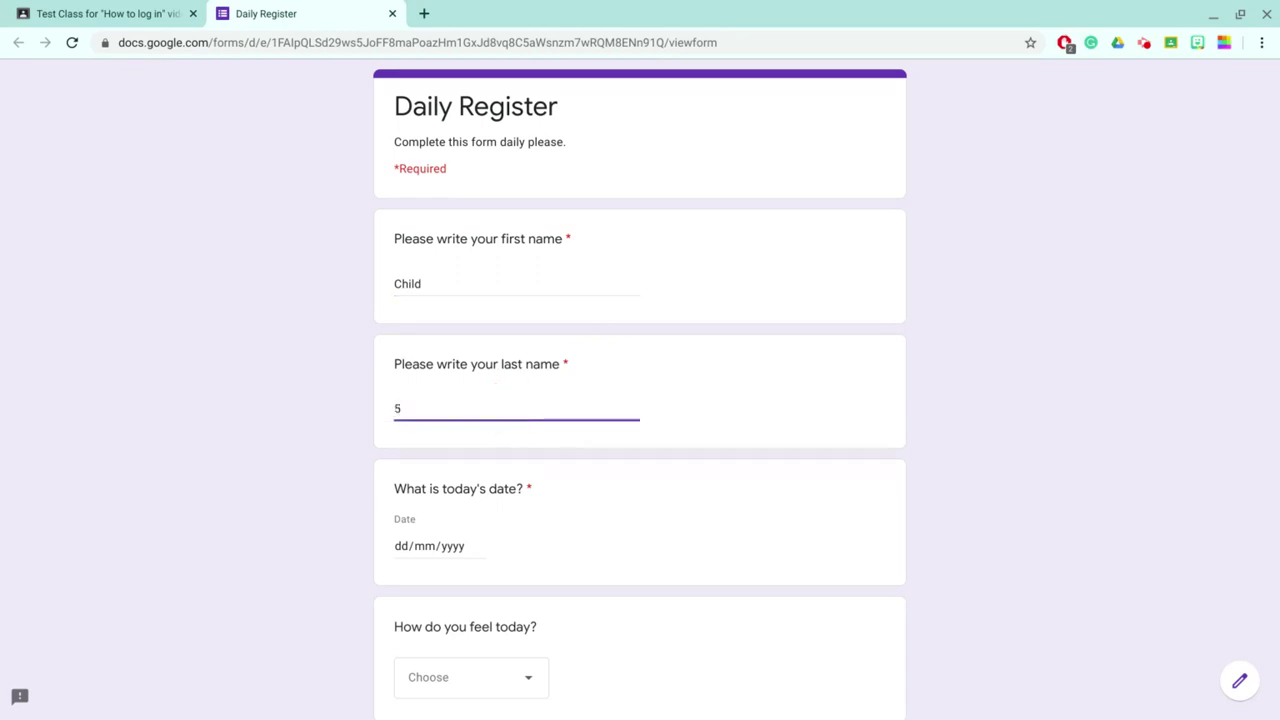
Set the form's answer for today's date to 23/03/2020
scroll(674, 480, down, 3)
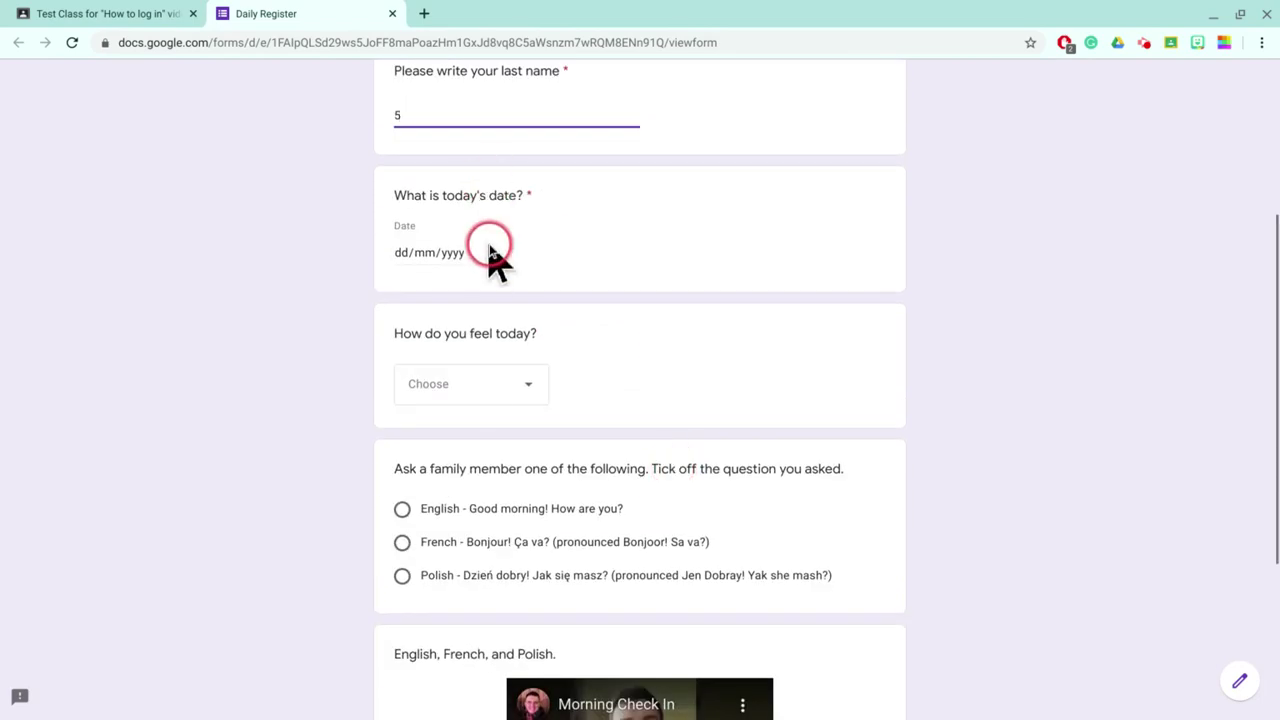
click(477, 254)
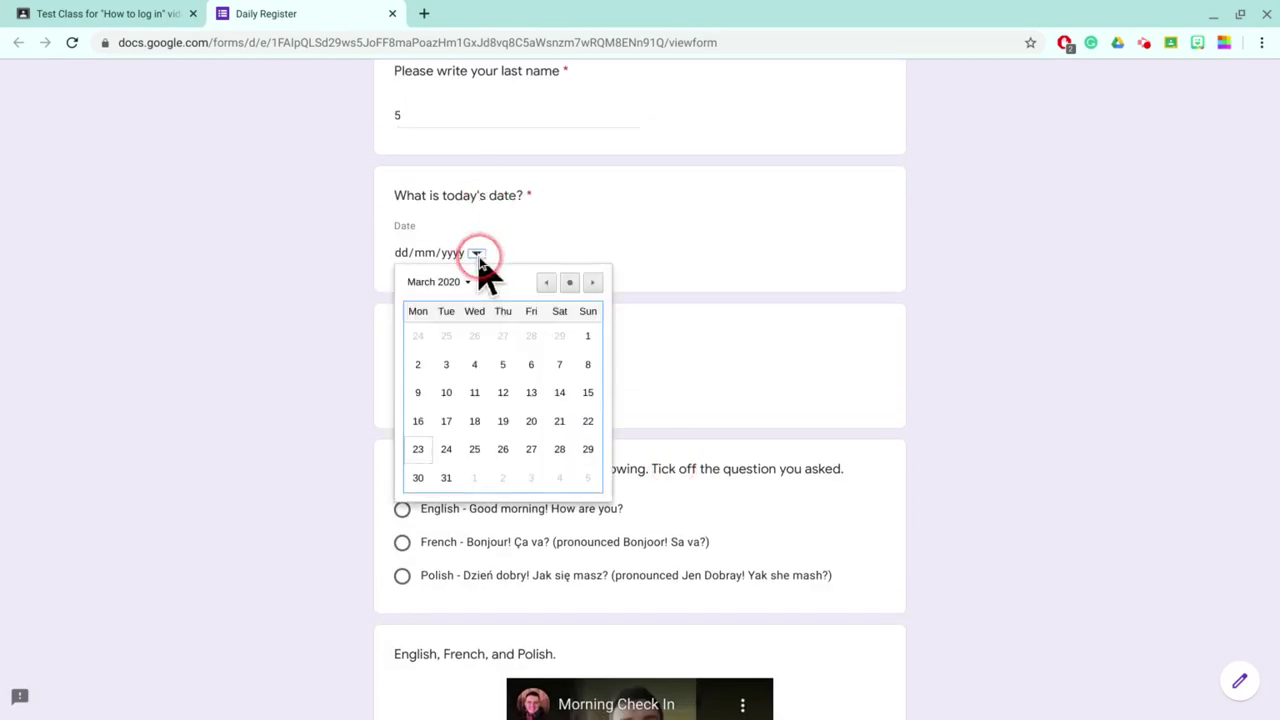
click(422, 450)
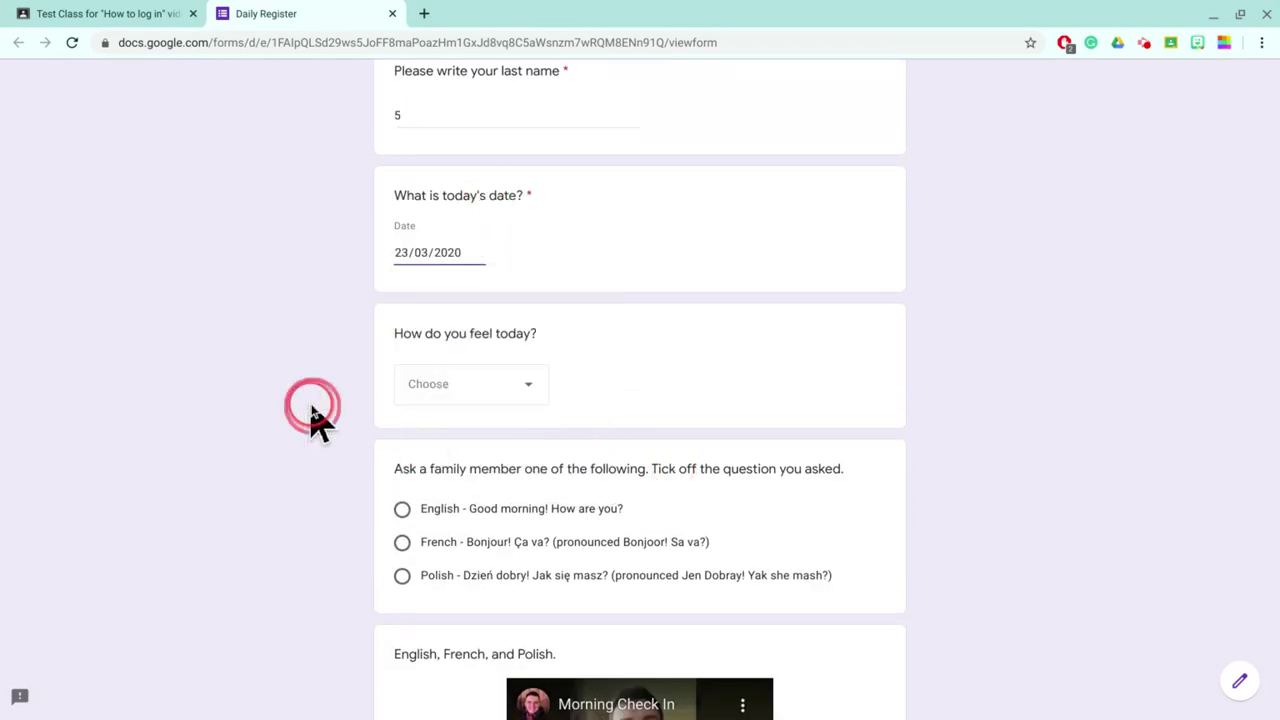
Answer "How do you feel today?" with "I feel very happy :D"
scroll(314, 423, down, 3)
scroll(545, 203, up, 1)
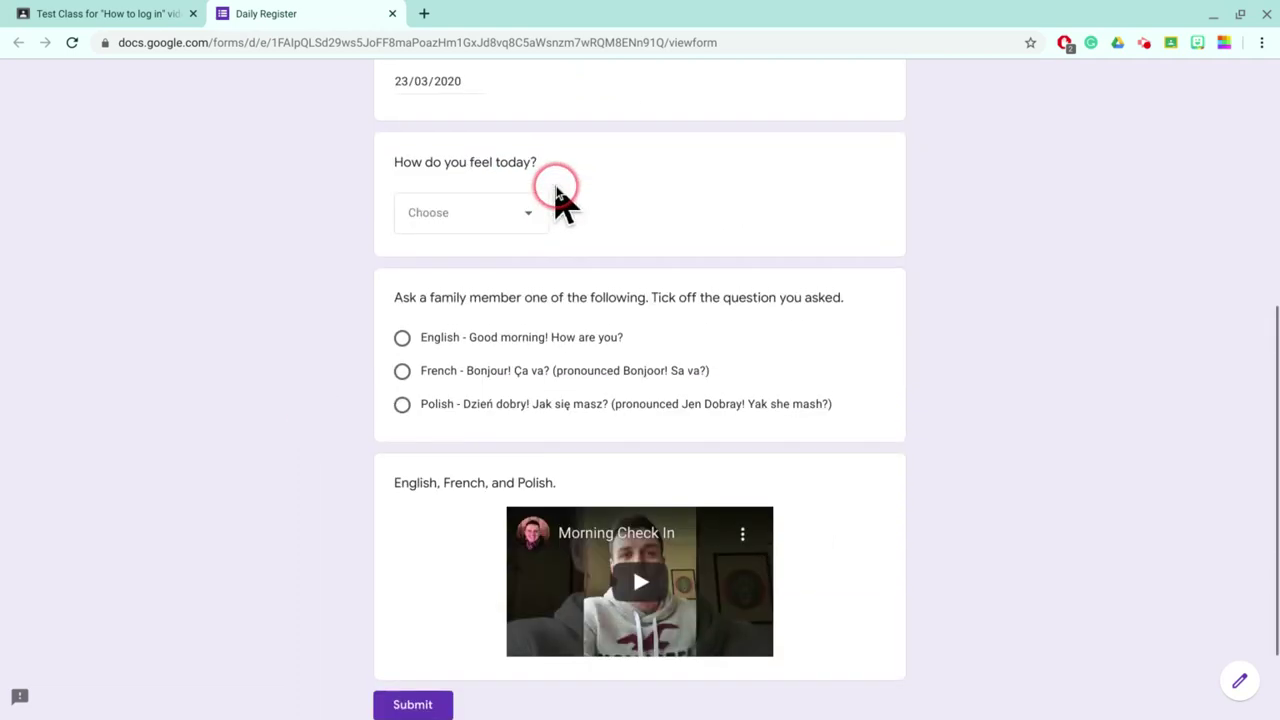
click(525, 214)
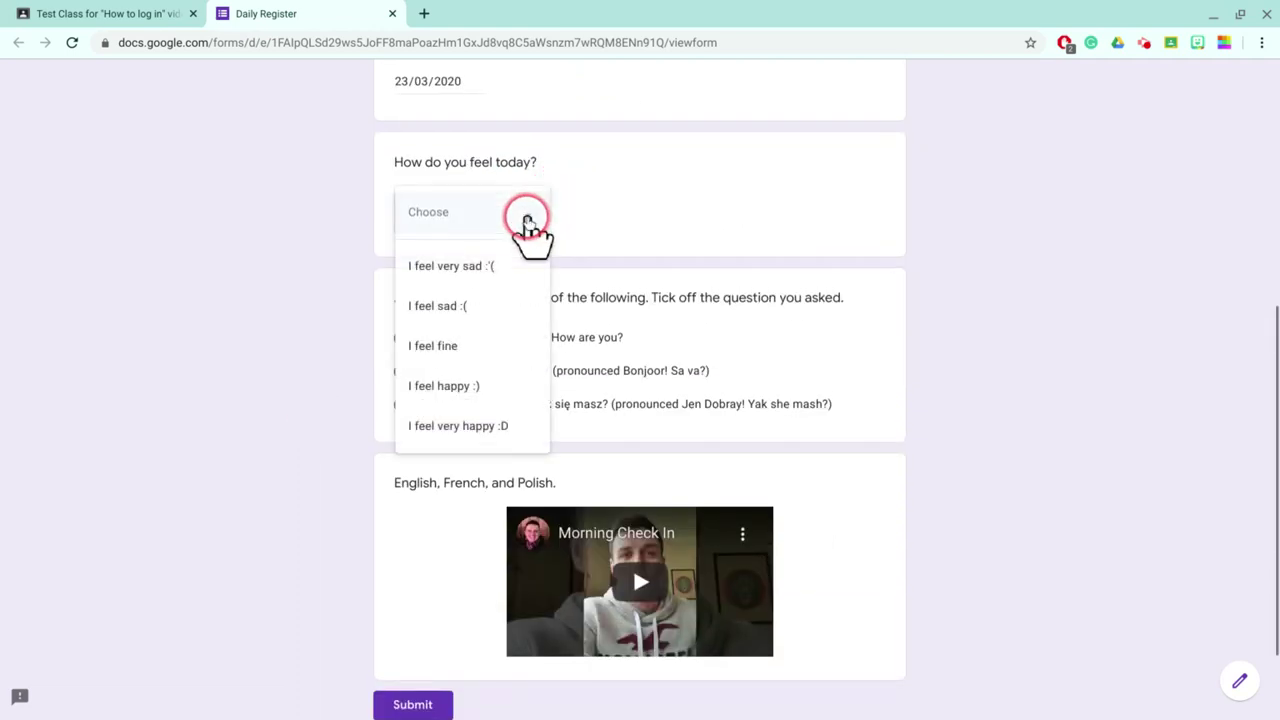
click(494, 427)
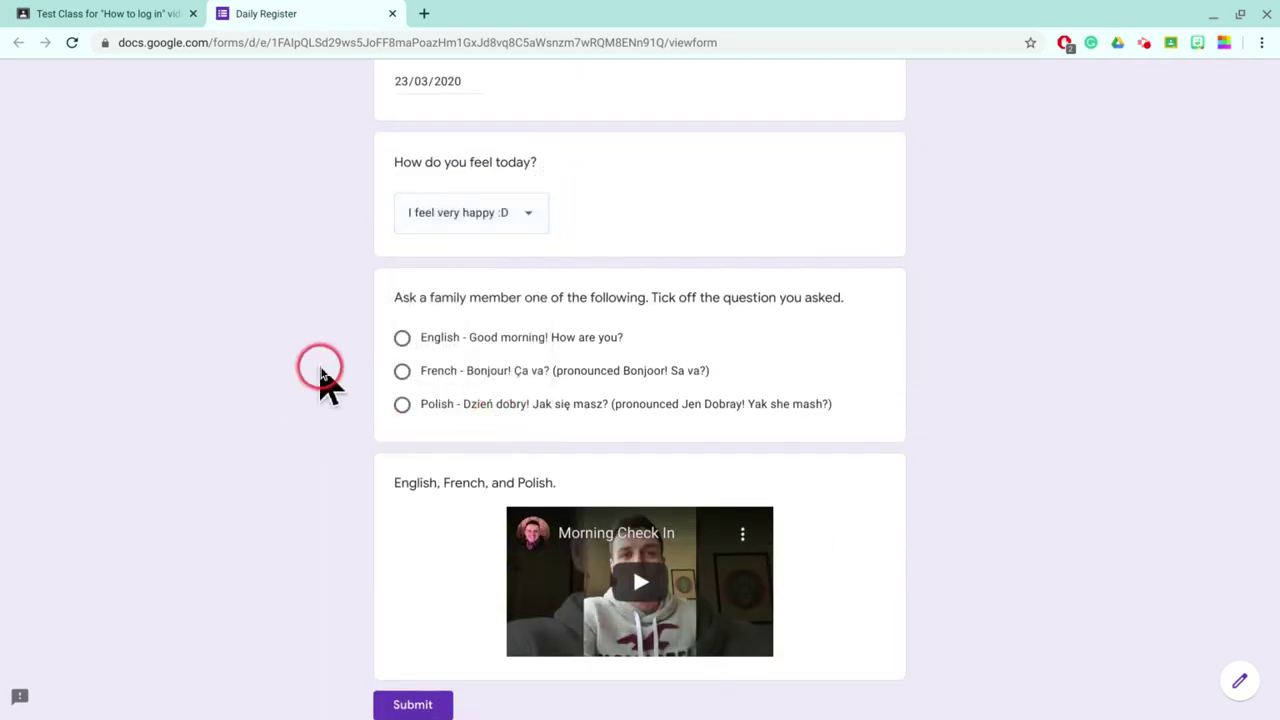
click(526, 214)
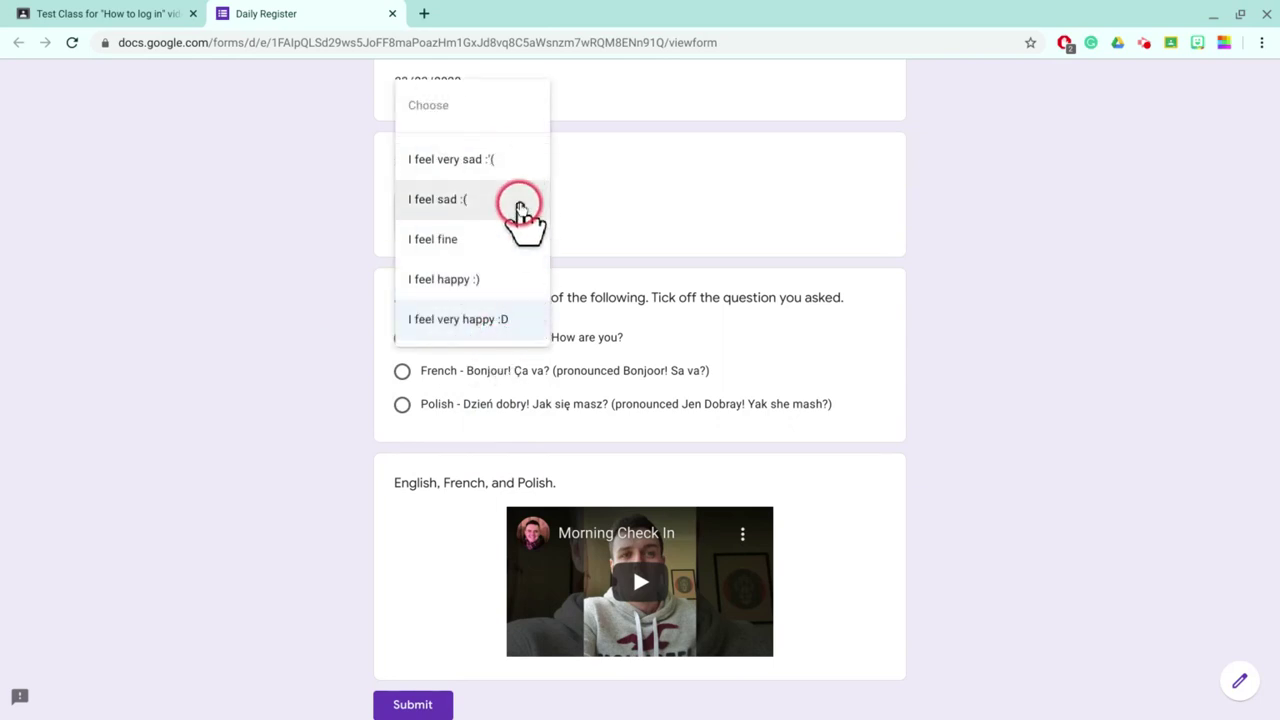
click(252, 338)
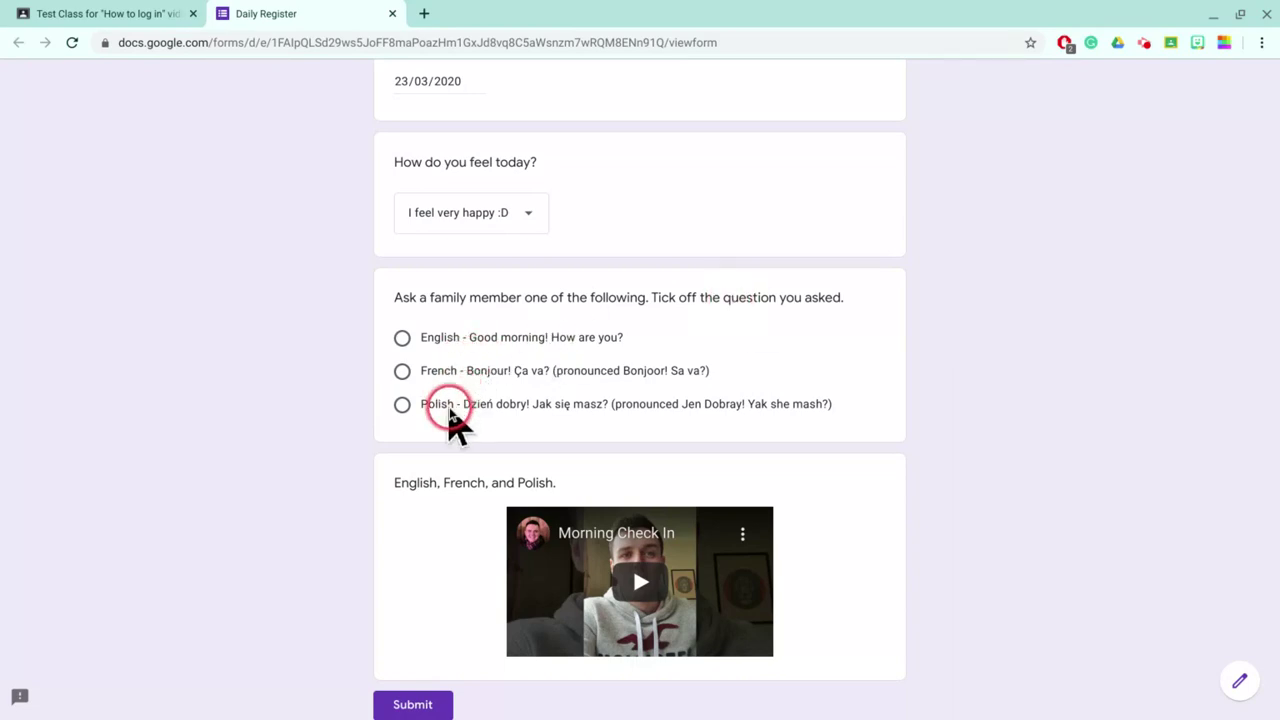
Submit the Daily Register form without choosing a family question, and close the form page
scroll(310, 580, down, 2)
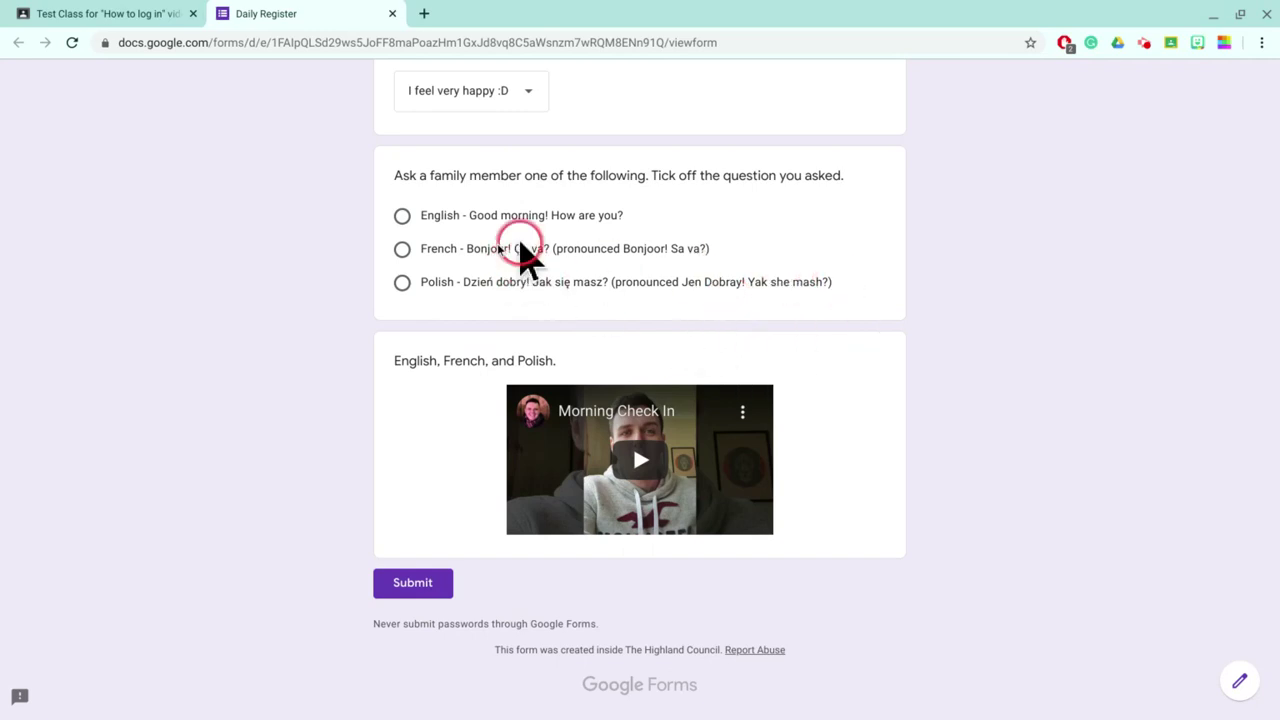
click(435, 589)
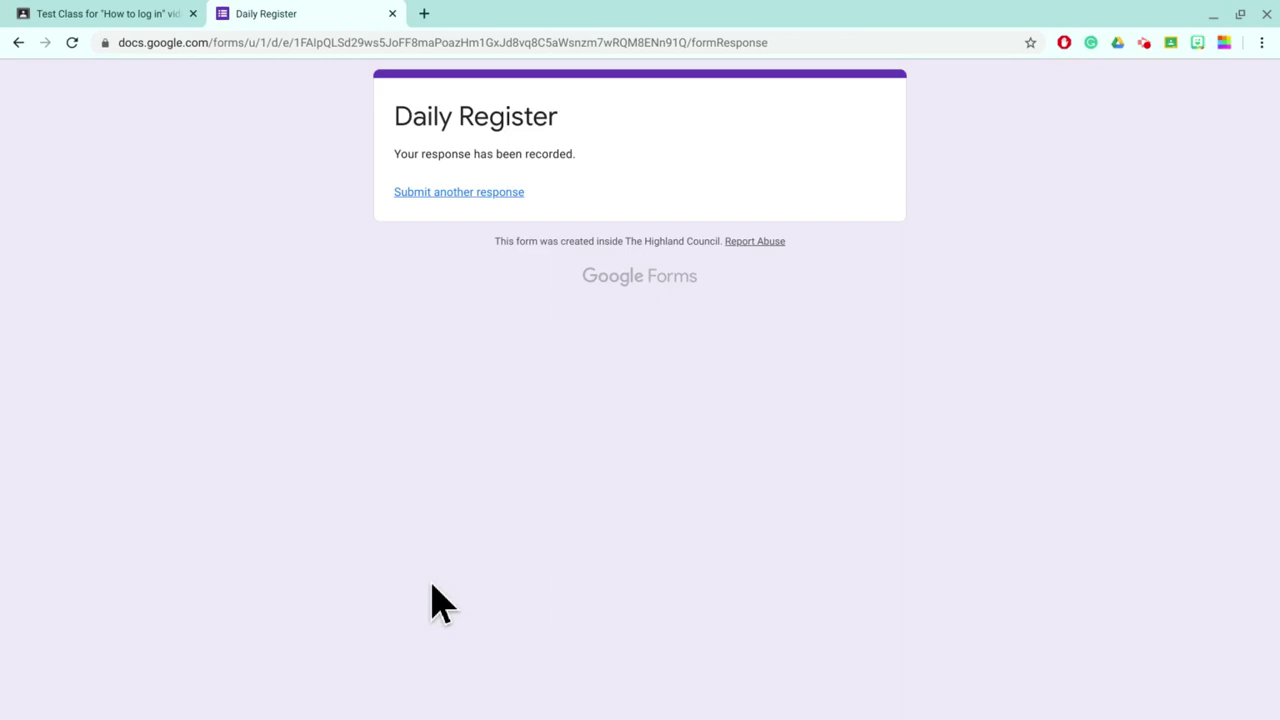
click(392, 13)
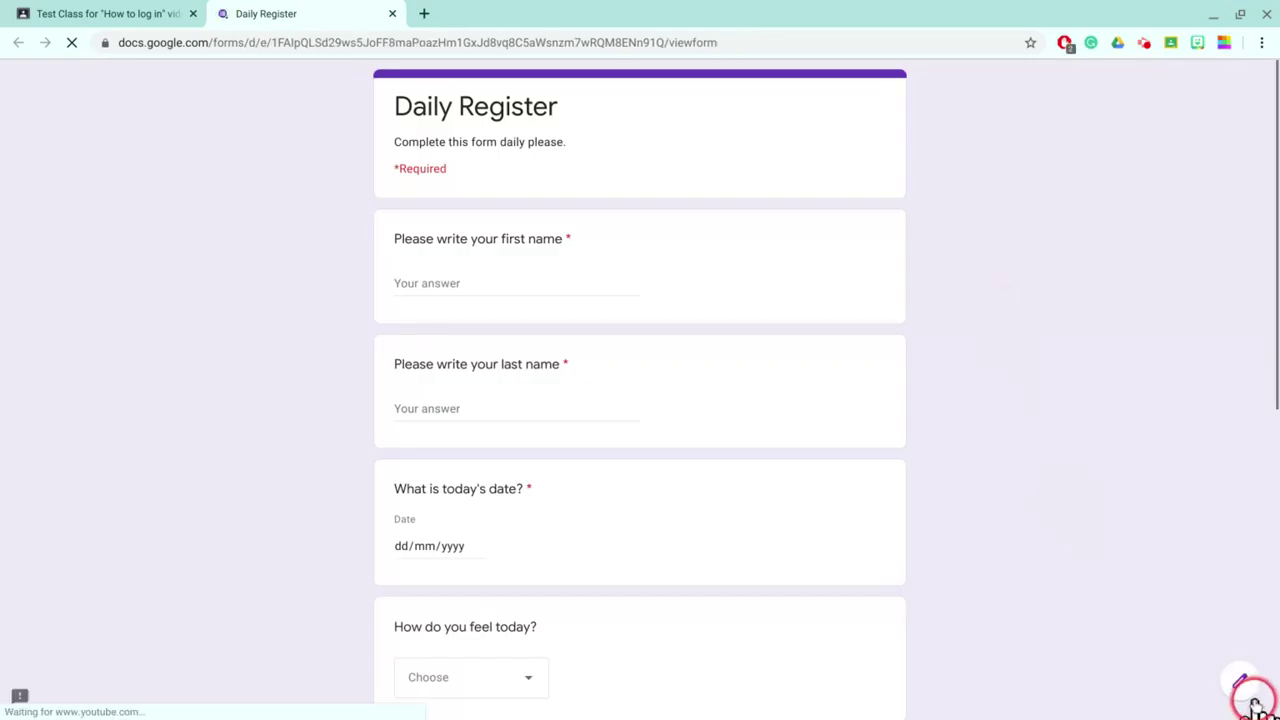
Open the Daily Register form for editing and show its collected responses
click(1240, 686)
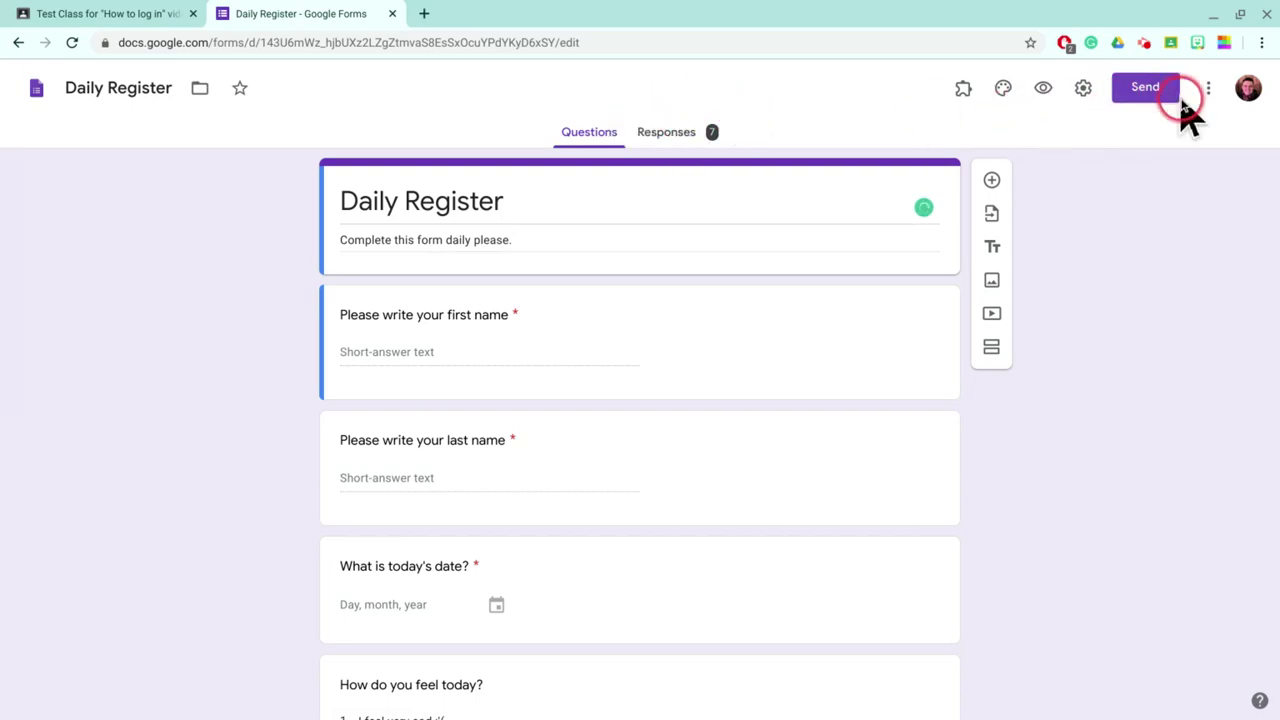
click(678, 125)
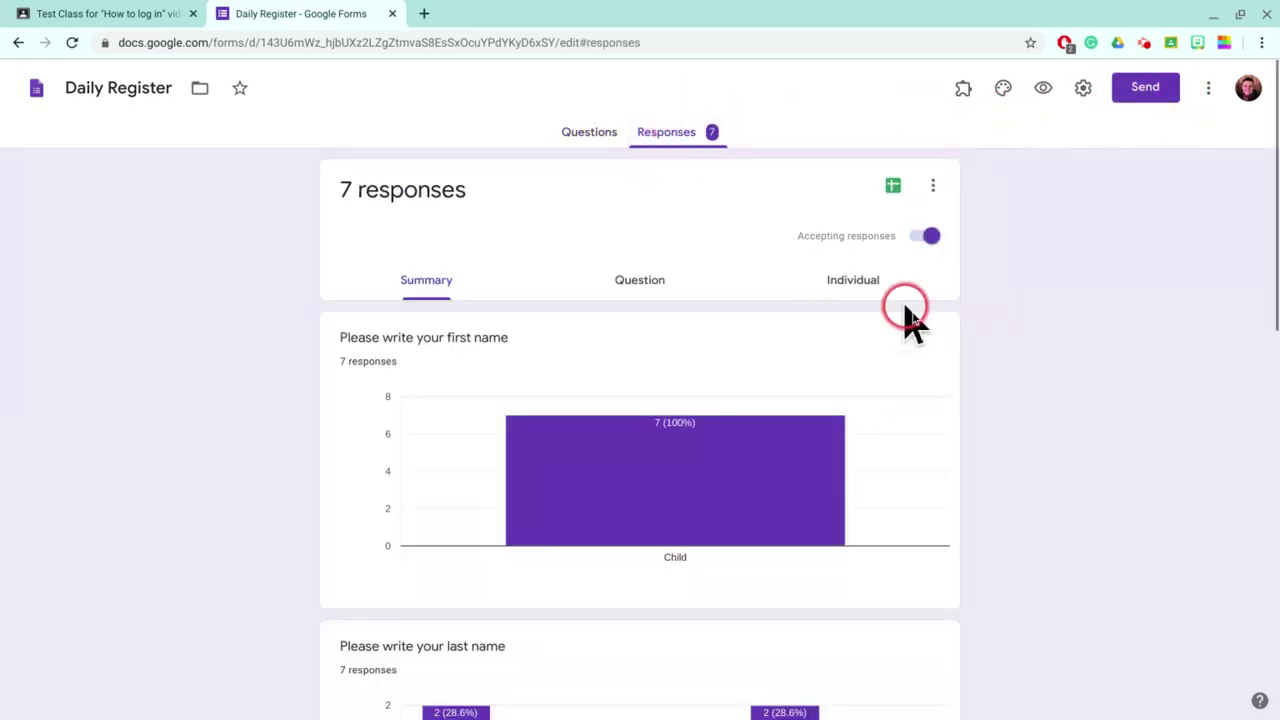
Examine the response summary charts for first name, last name, date, feelings and the family member question
scroll(988, 474, down, 3)
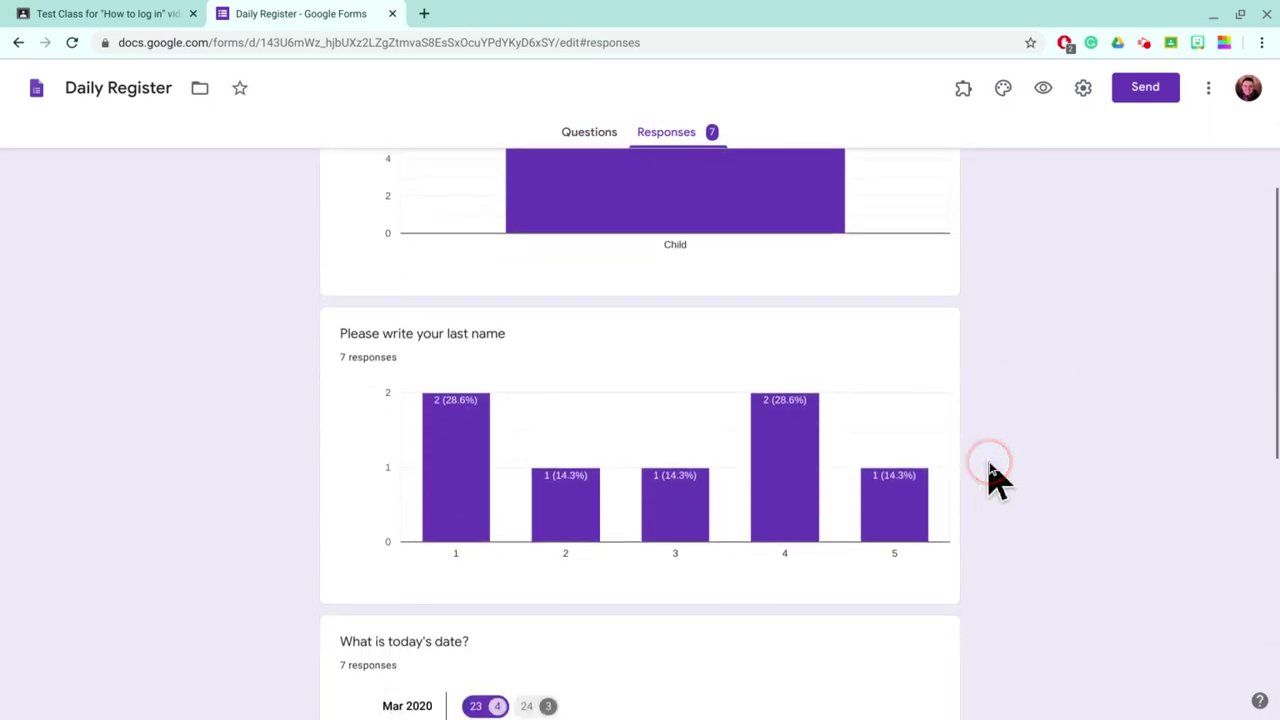
scroll(990, 468, up, 2)
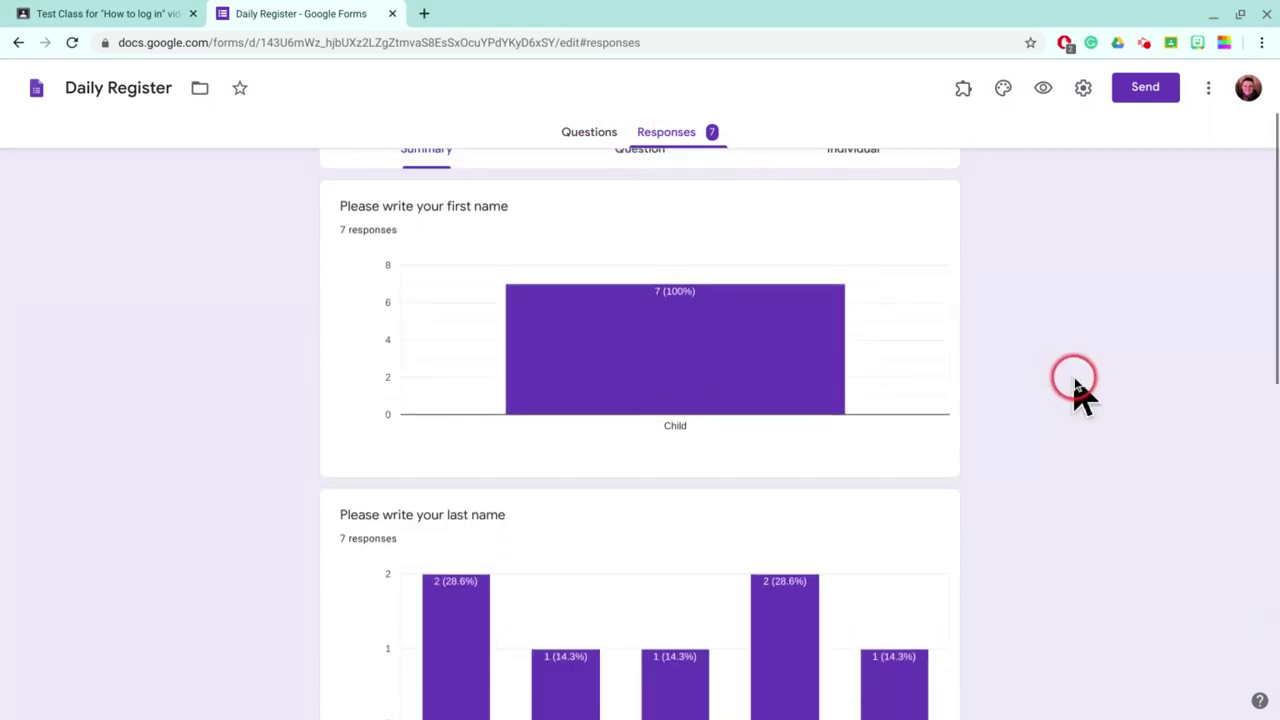
scroll(1155, 350, down, 2)
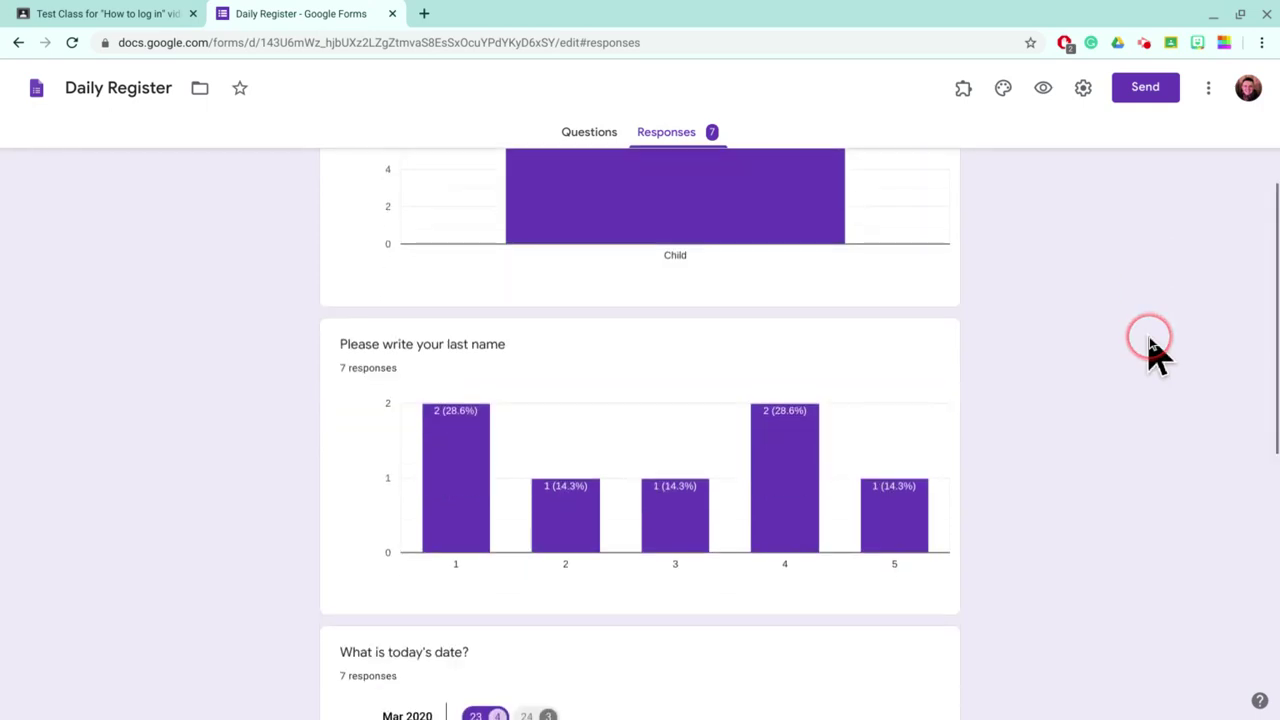
mouse_move(431, 531)
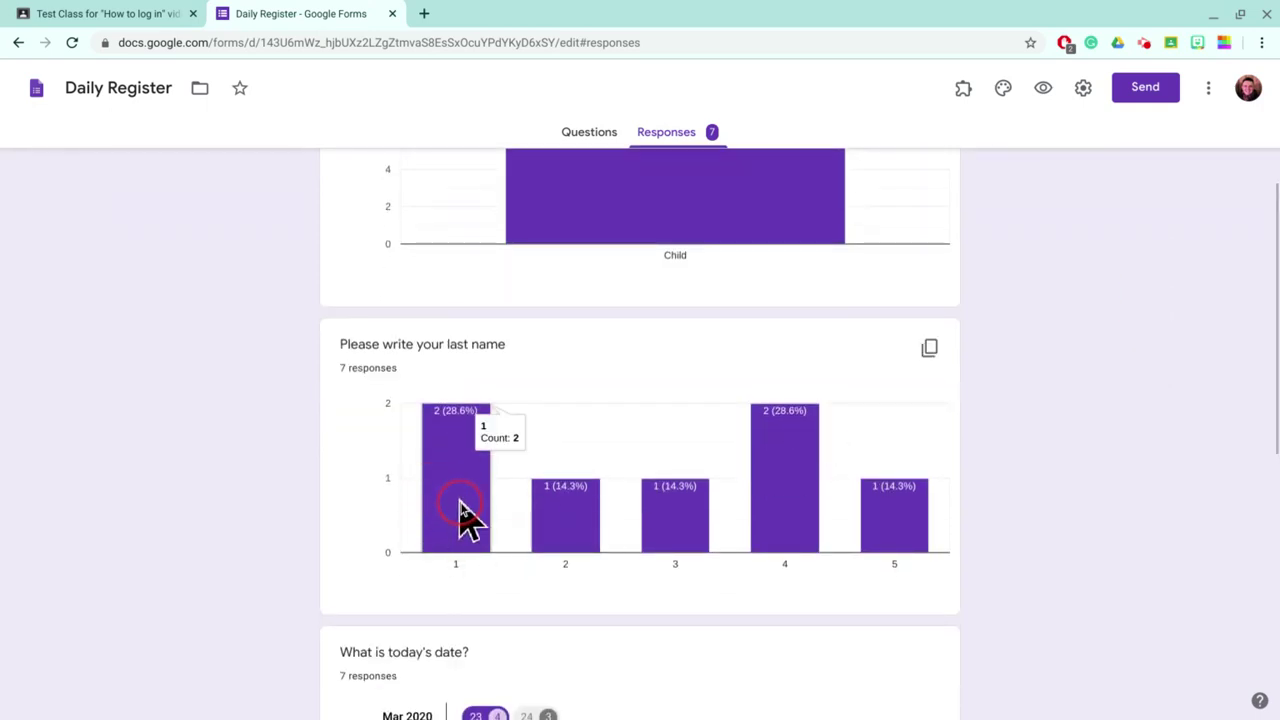
mouse_move(577, 540)
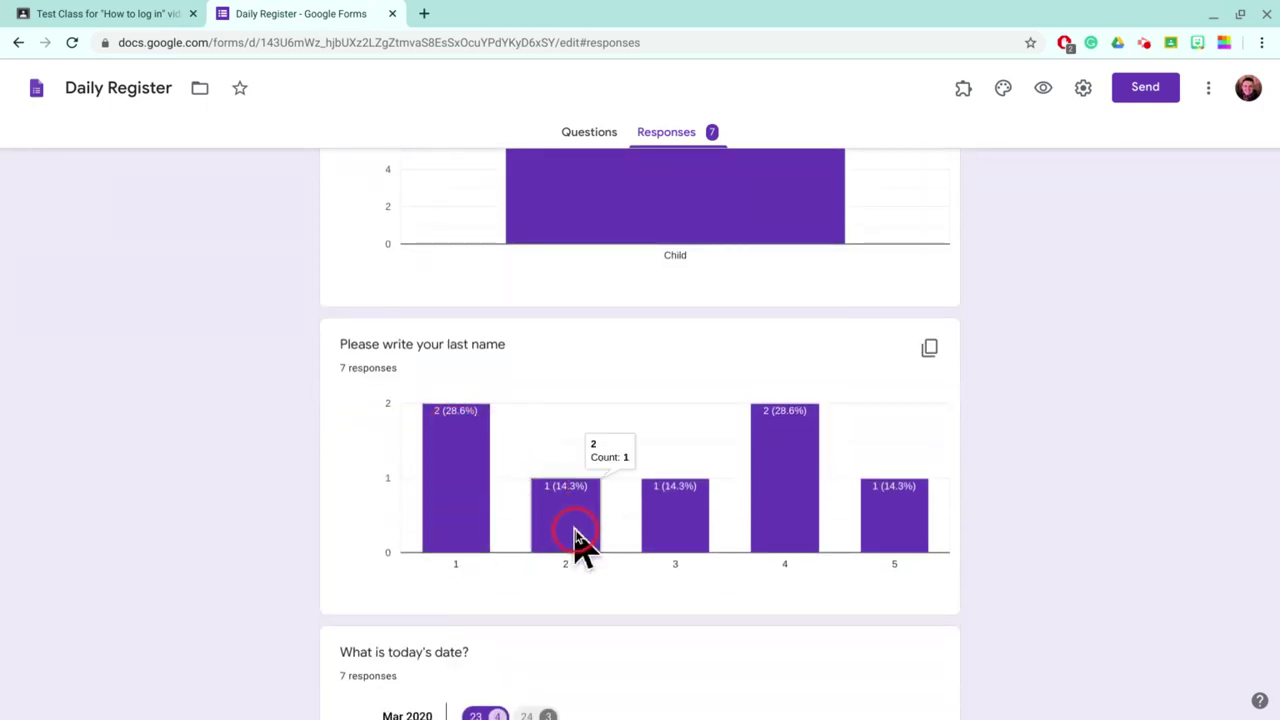
mouse_move(667, 542)
mouse_move(897, 515)
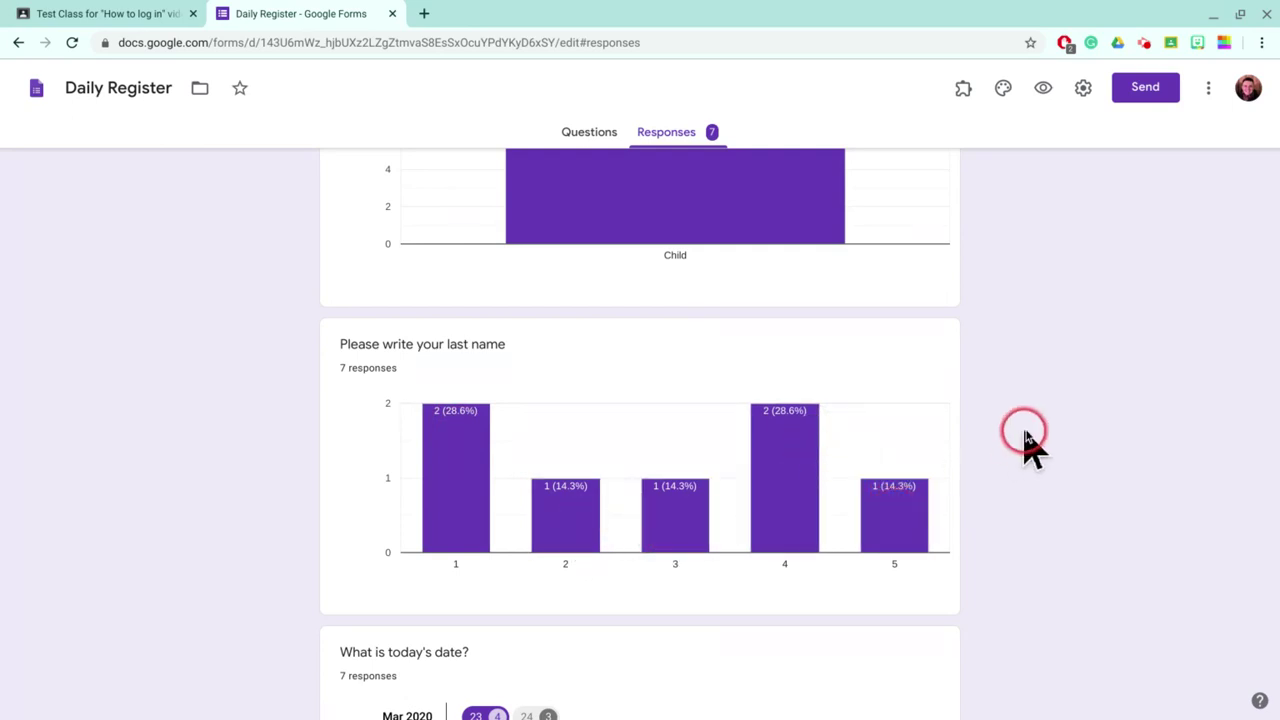
scroll(1026, 443, down, 3)
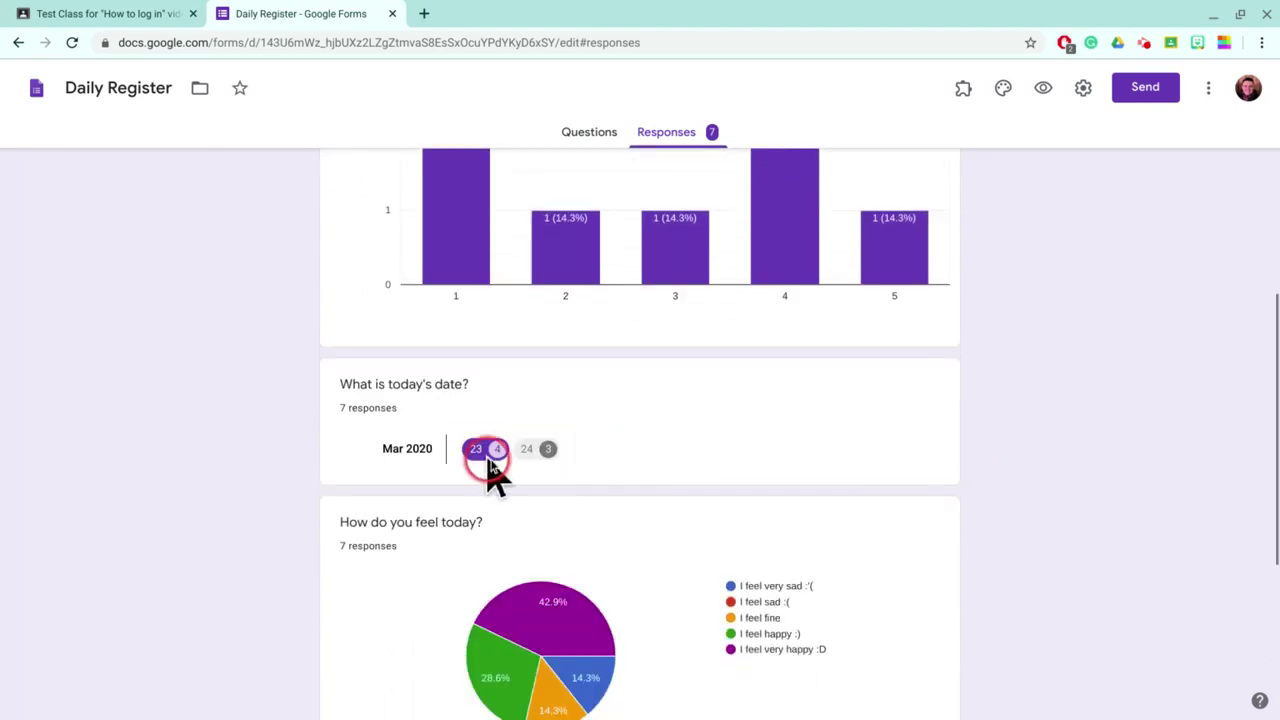
scroll(982, 441, down, 3)
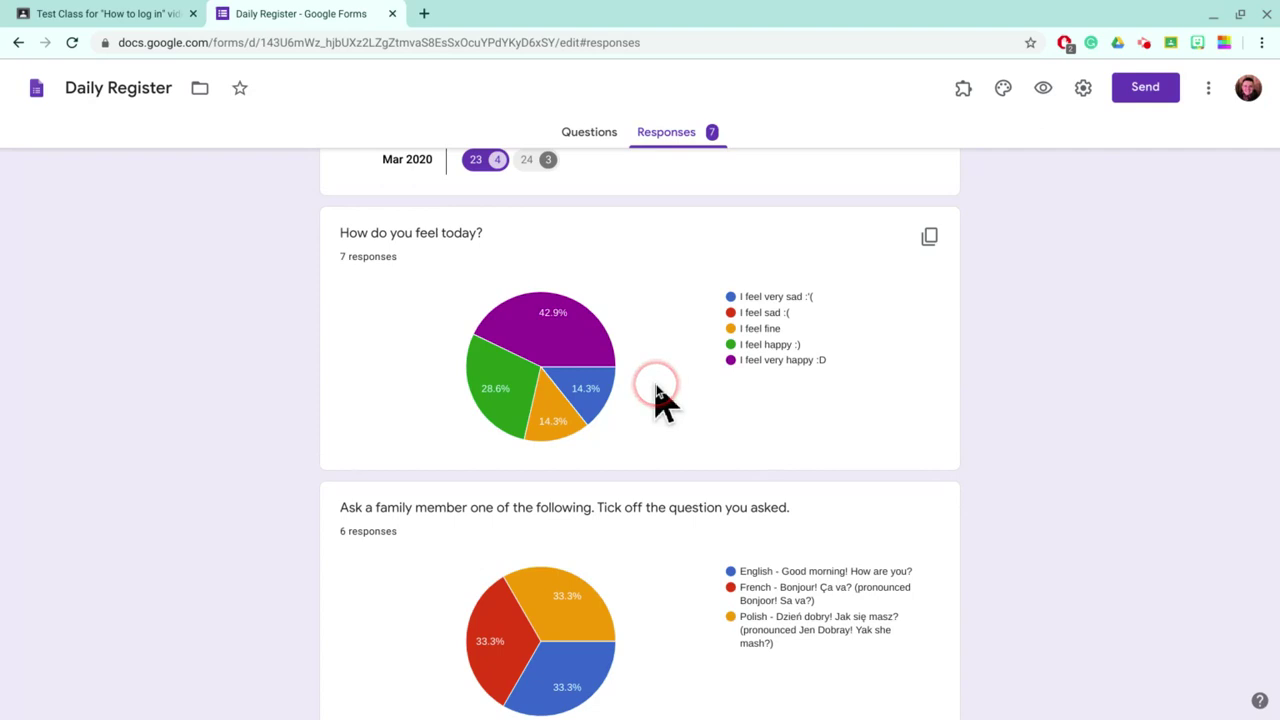
scroll(963, 417, down, 1)
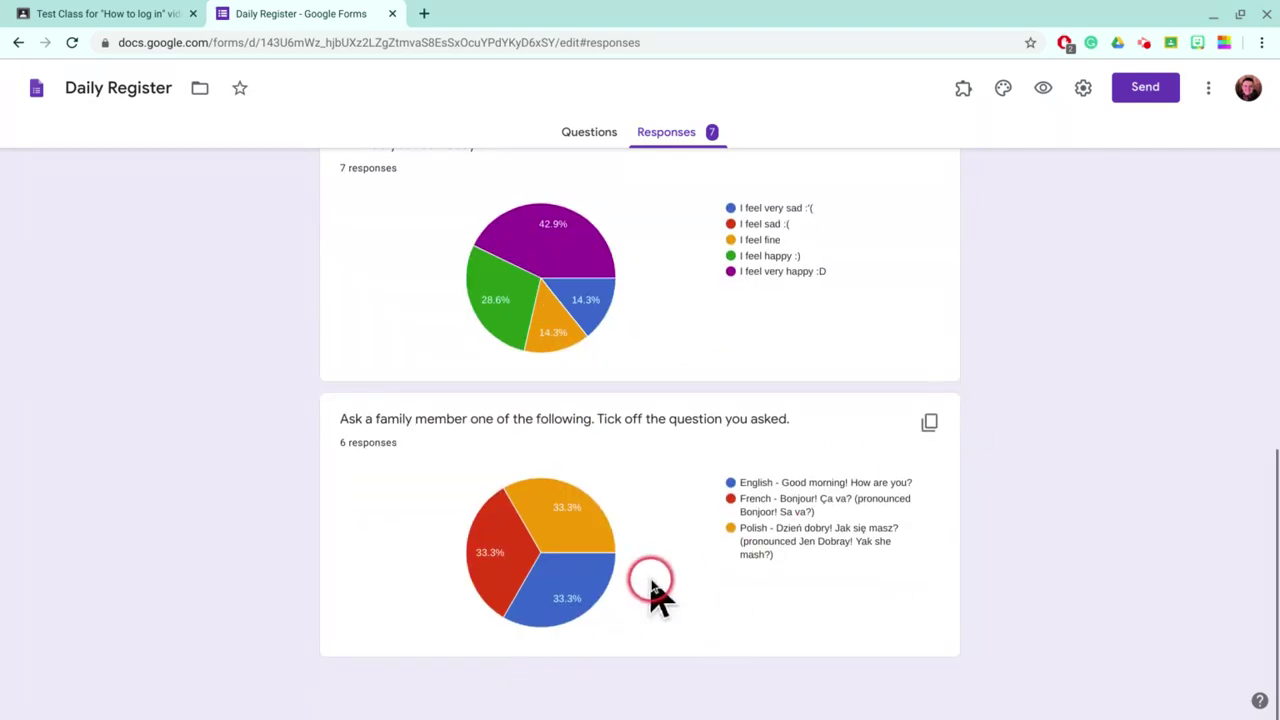
mouse_move(497, 530)
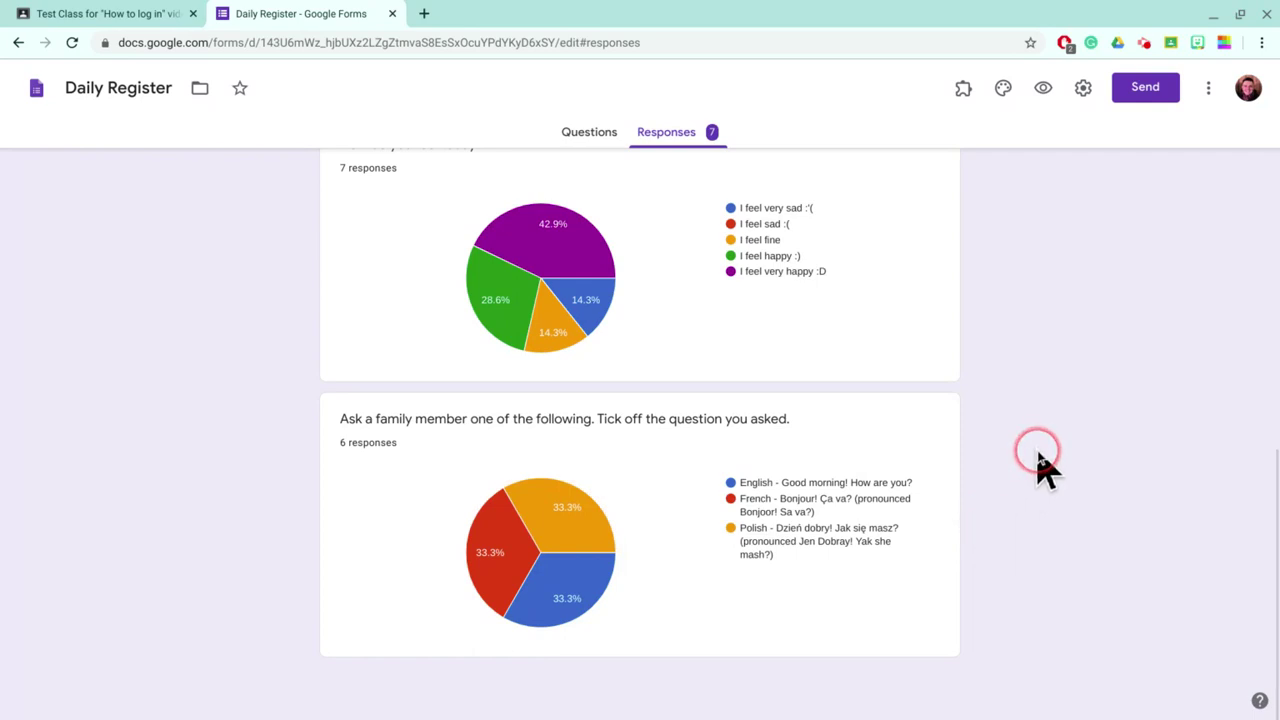
Open the Daily Register form's collected responses as a spreadsheet
scroll(1060, 363, up, 10)
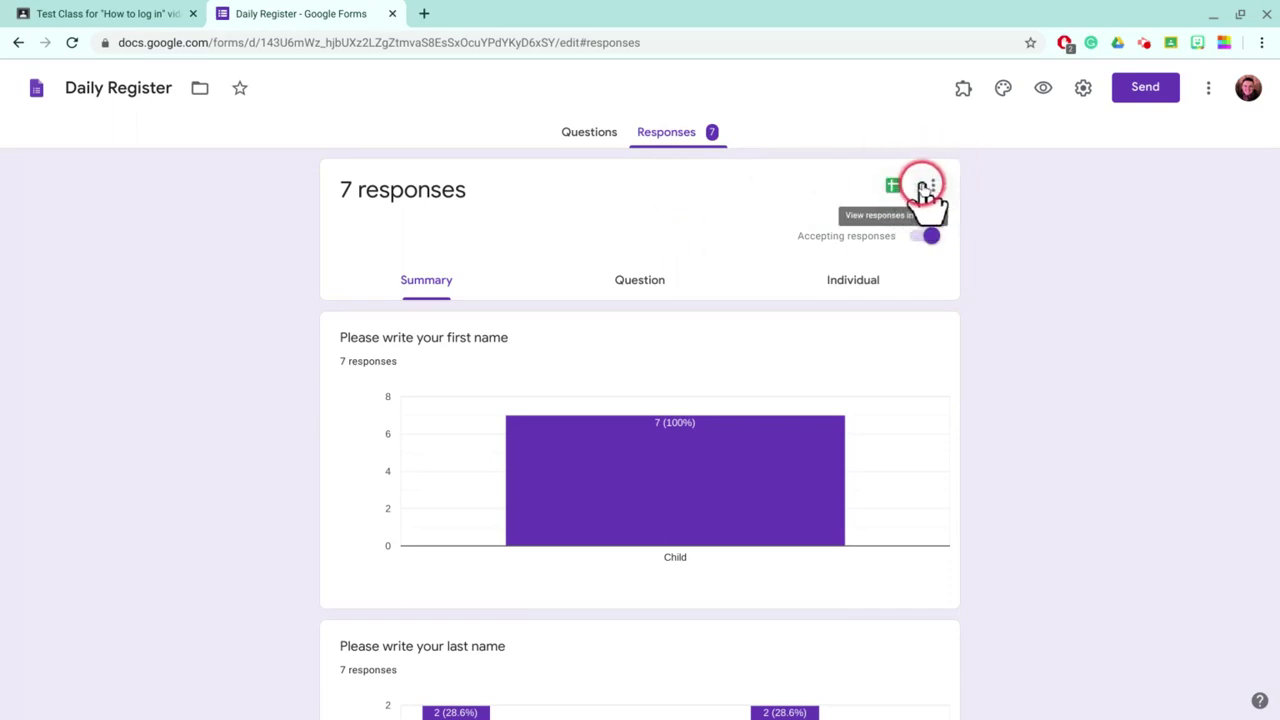
click(893, 188)
click(1131, 462)
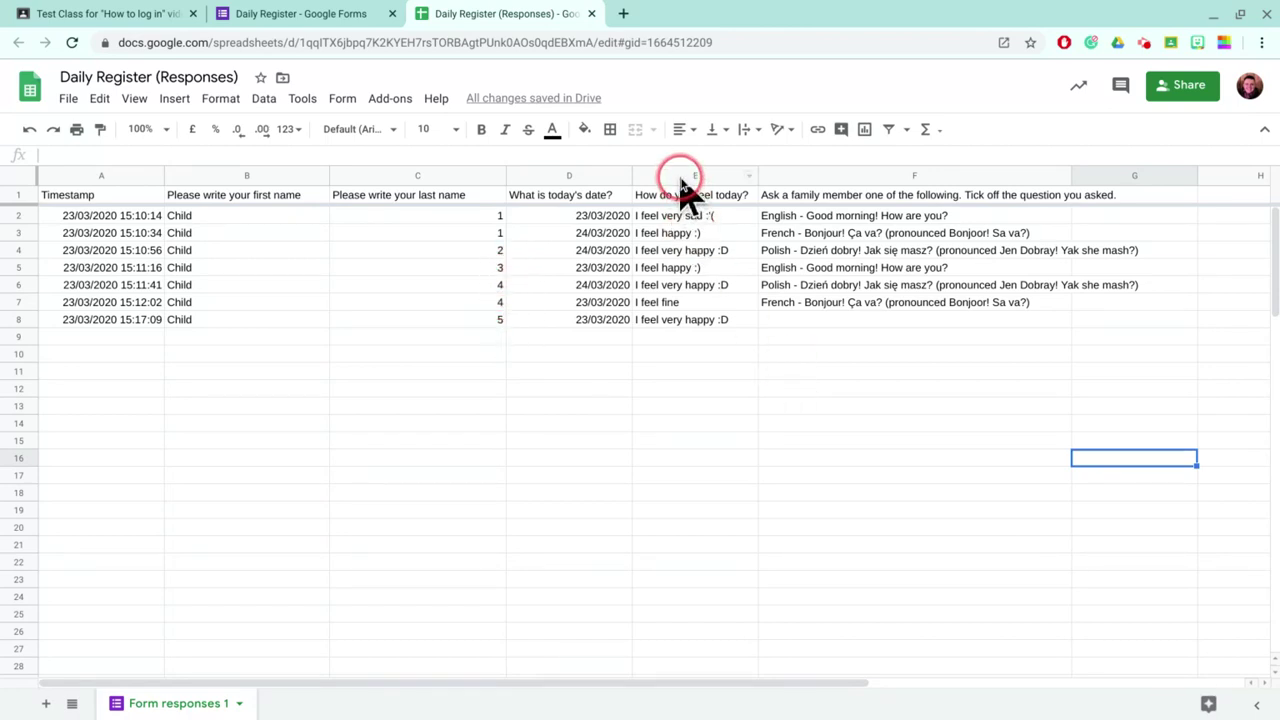
Sort the response sheet by the "What is today's date?" column, A → Z
click(578, 178)
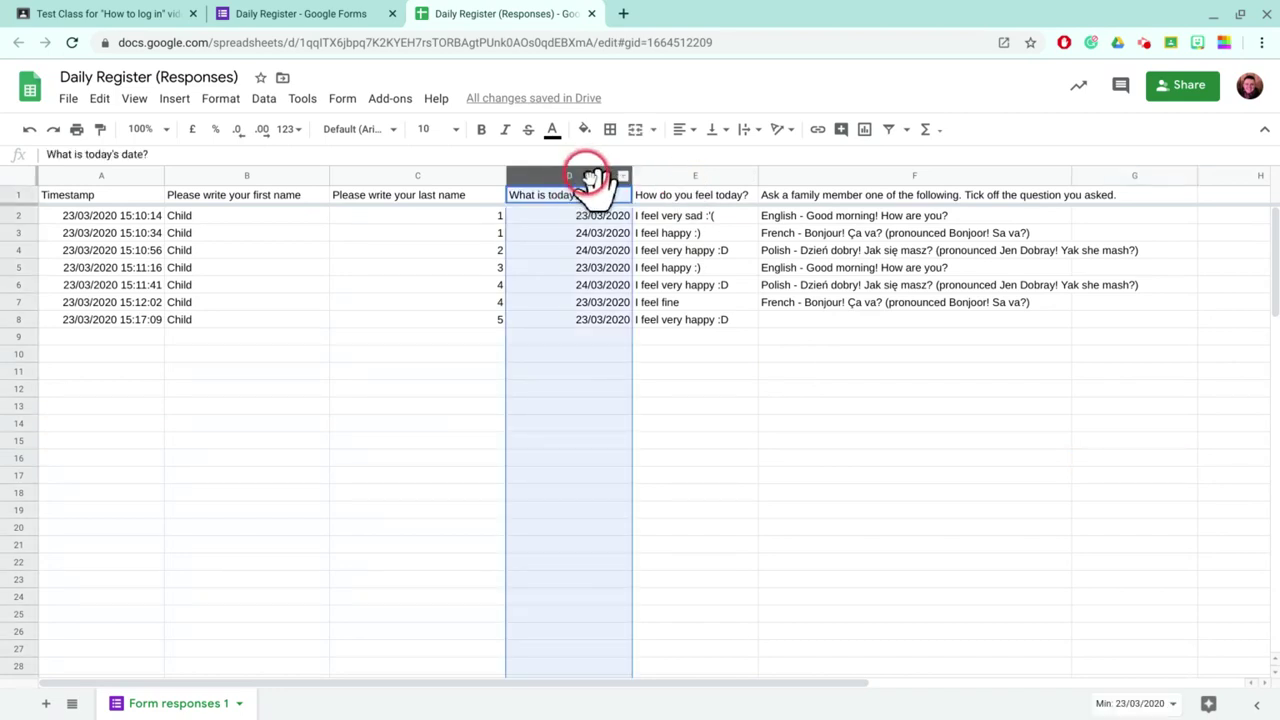
click(265, 104)
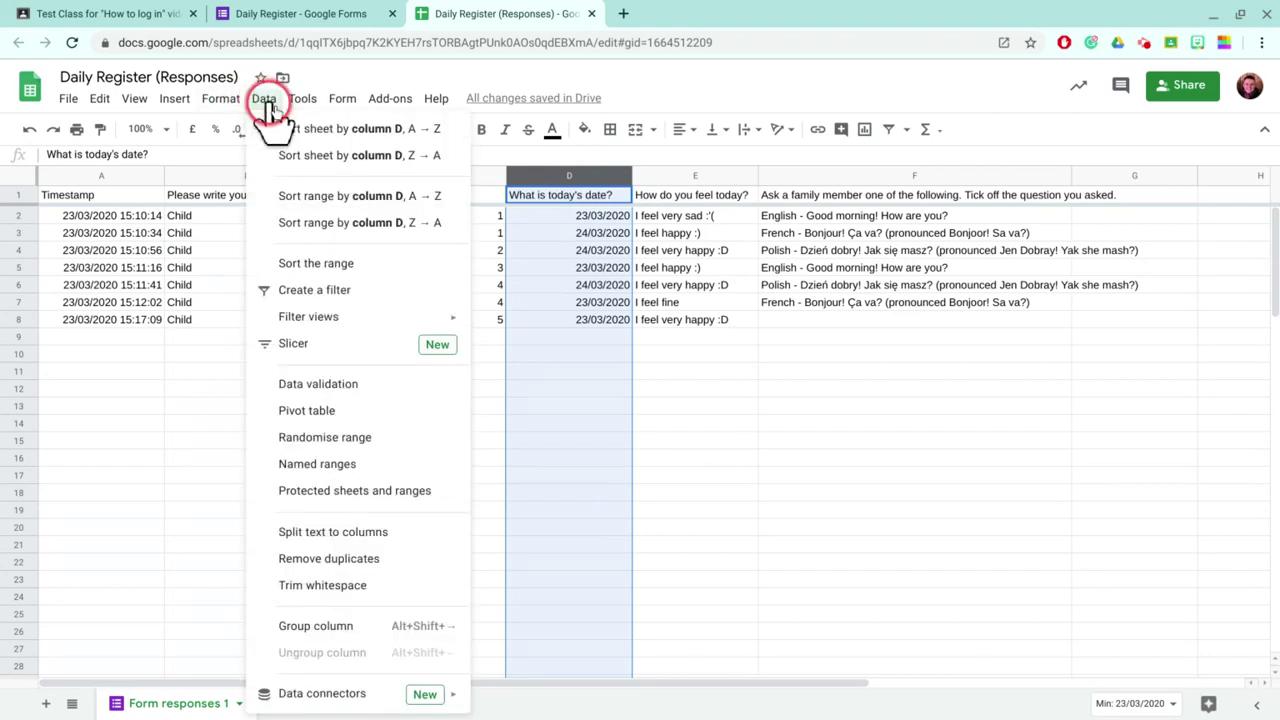
click(370, 130)
click(542, 364)
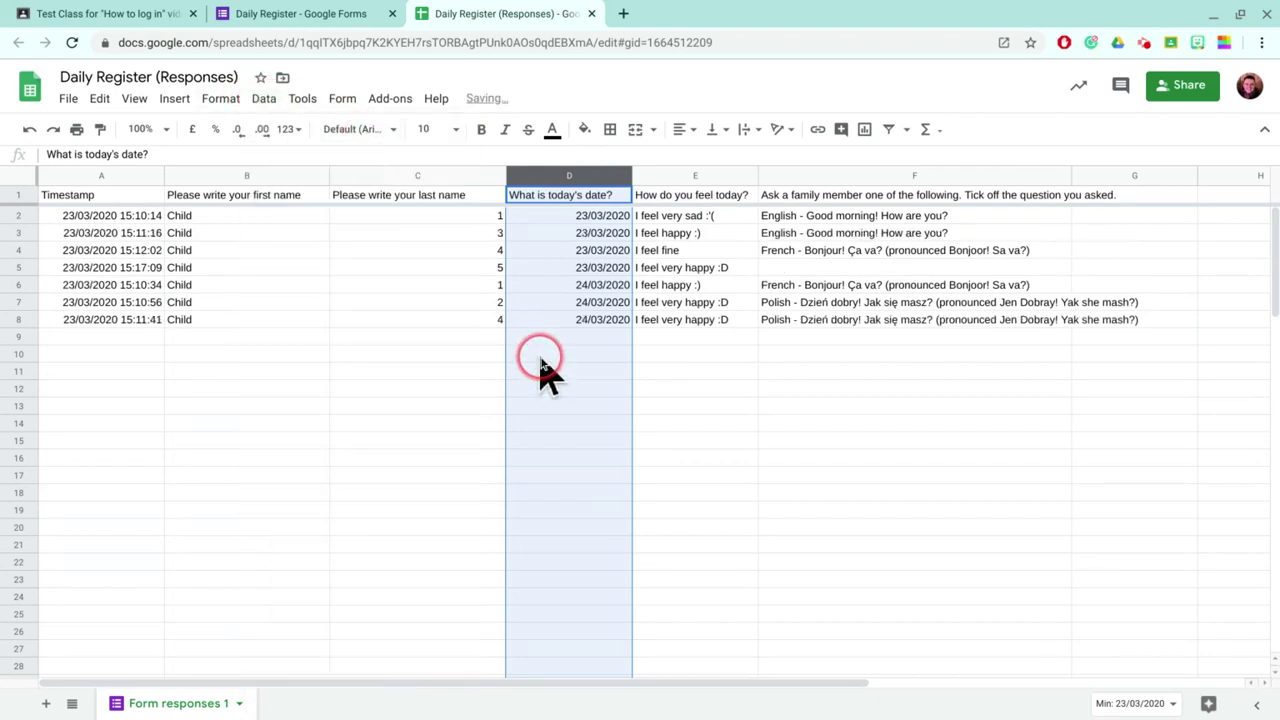
Sort the response sheet by the "Please write your last name" column, A → Z
click(492, 410)
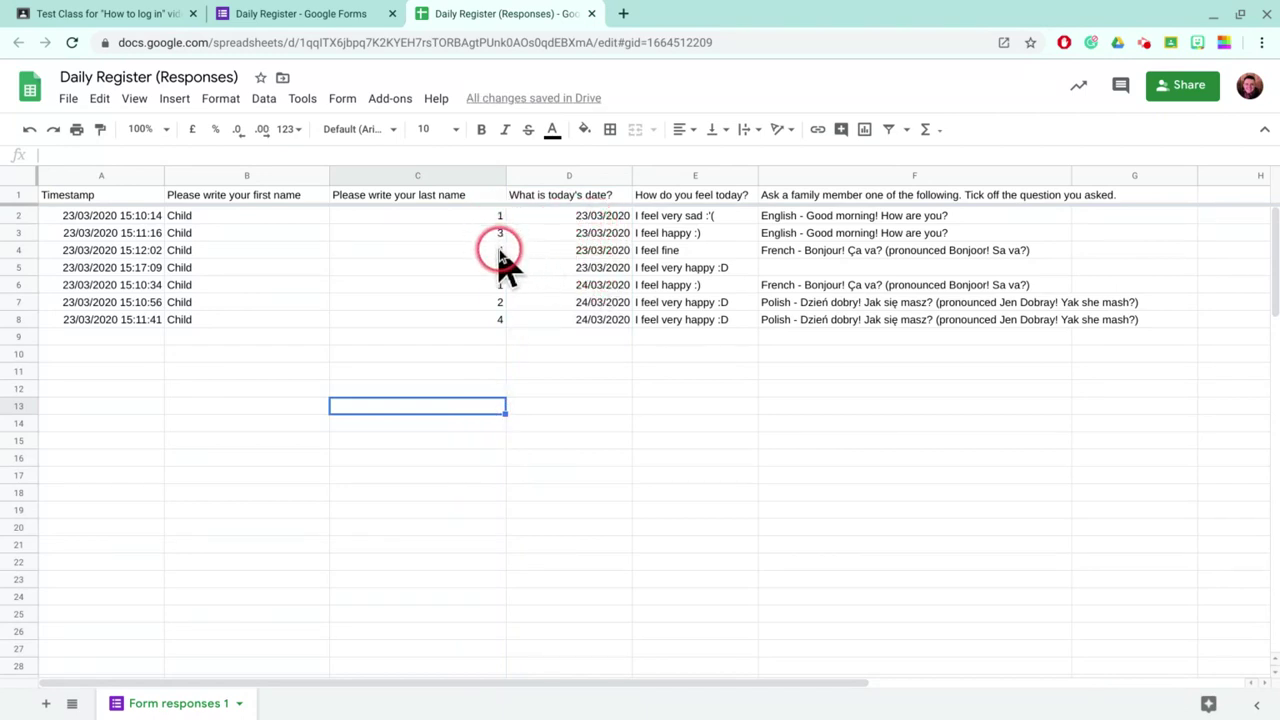
click(467, 180)
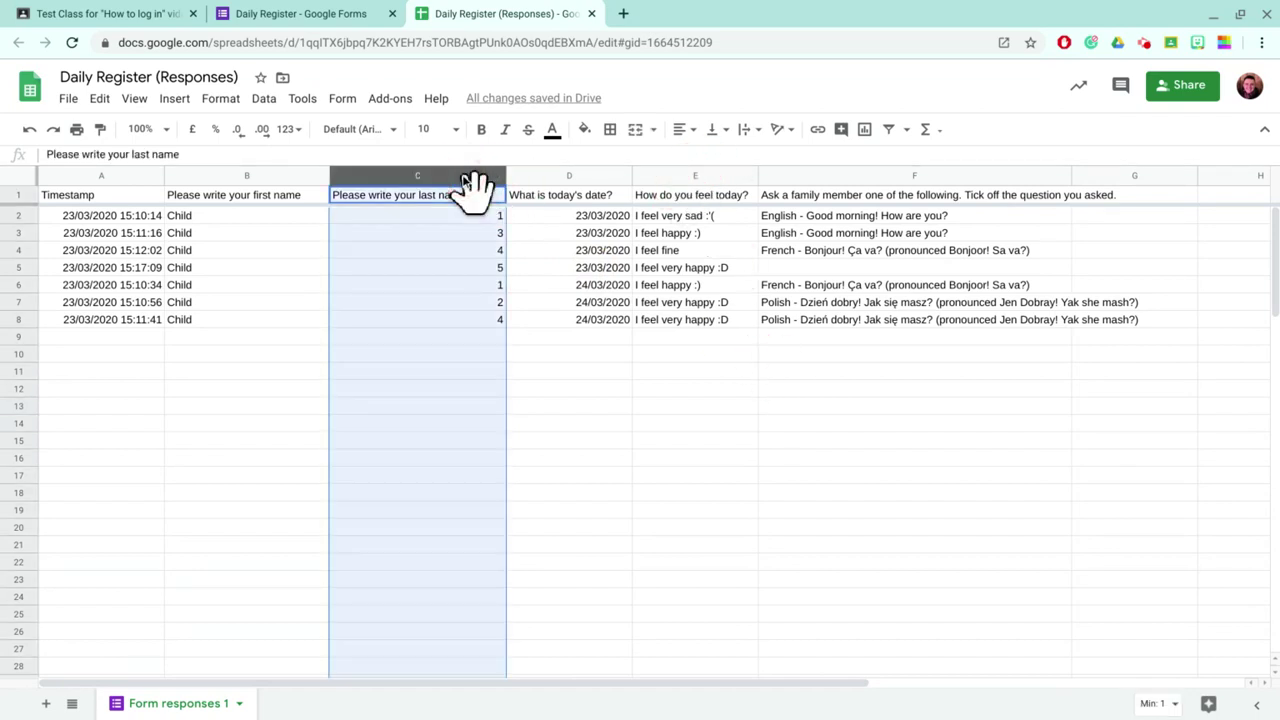
click(265, 98)
click(330, 130)
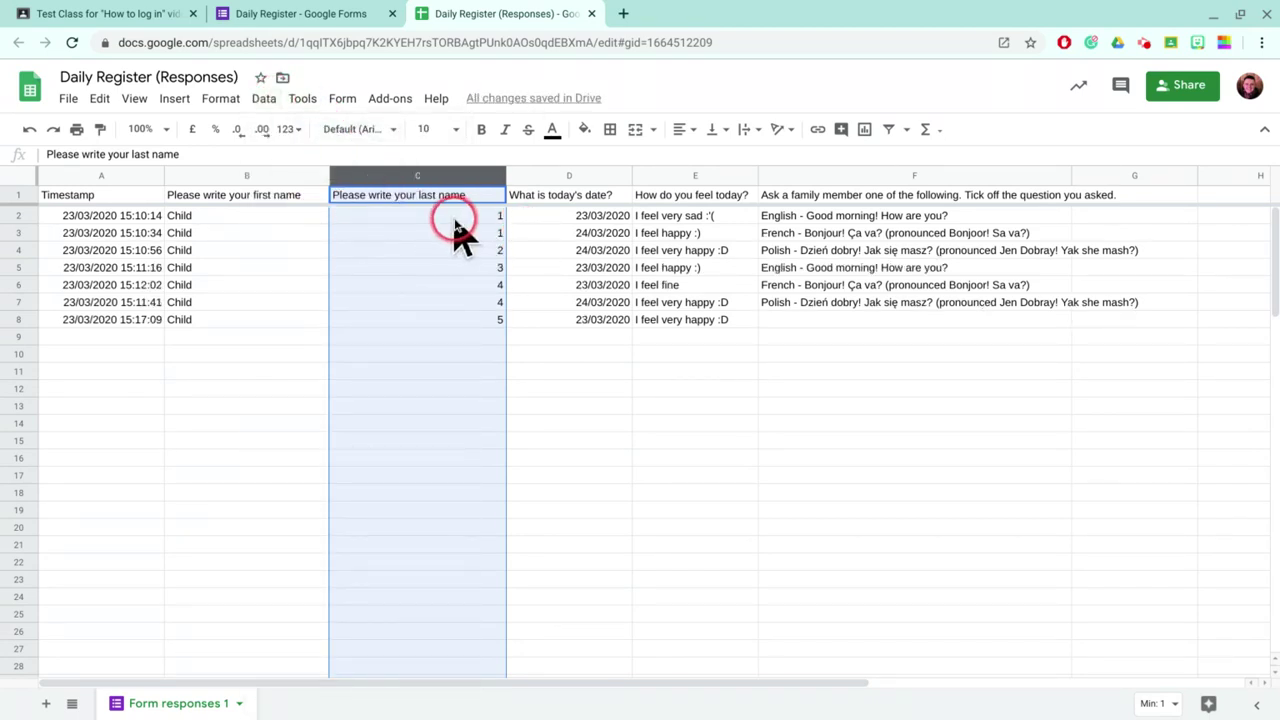
Sort the response sheet by the "How do you feel today?" column, A → Z
click(694, 178)
click(265, 98)
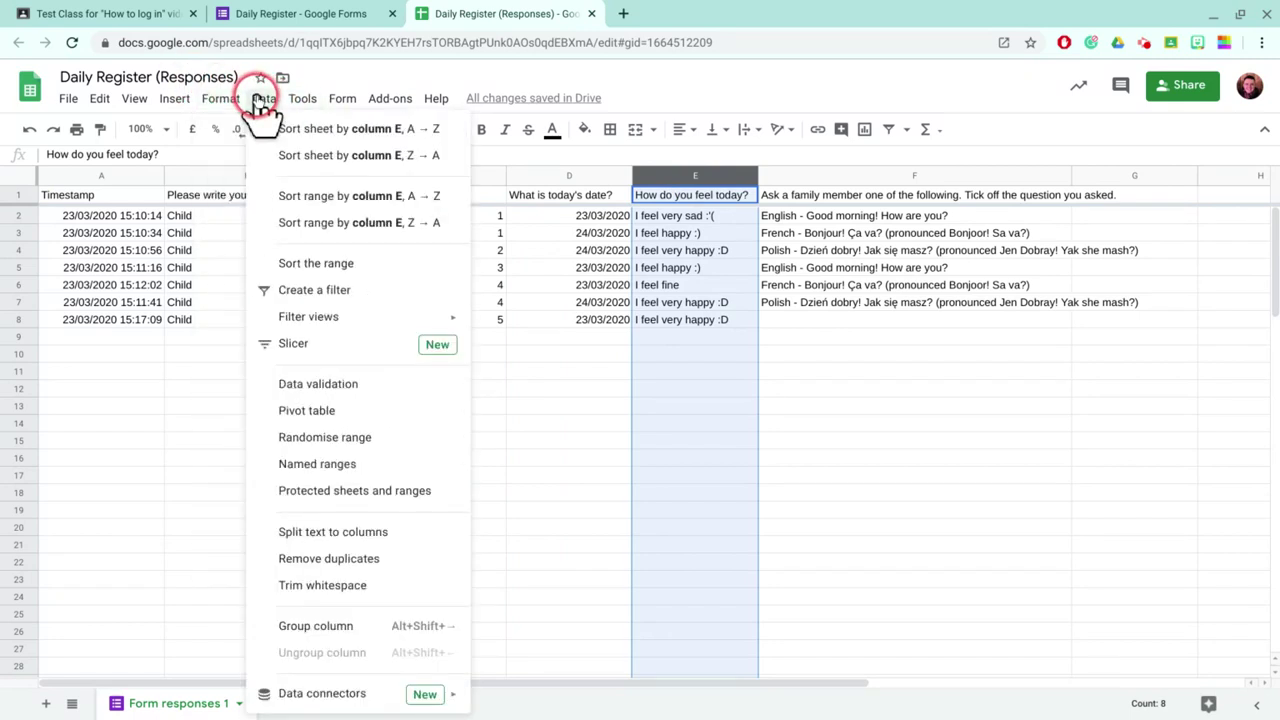
click(300, 129)
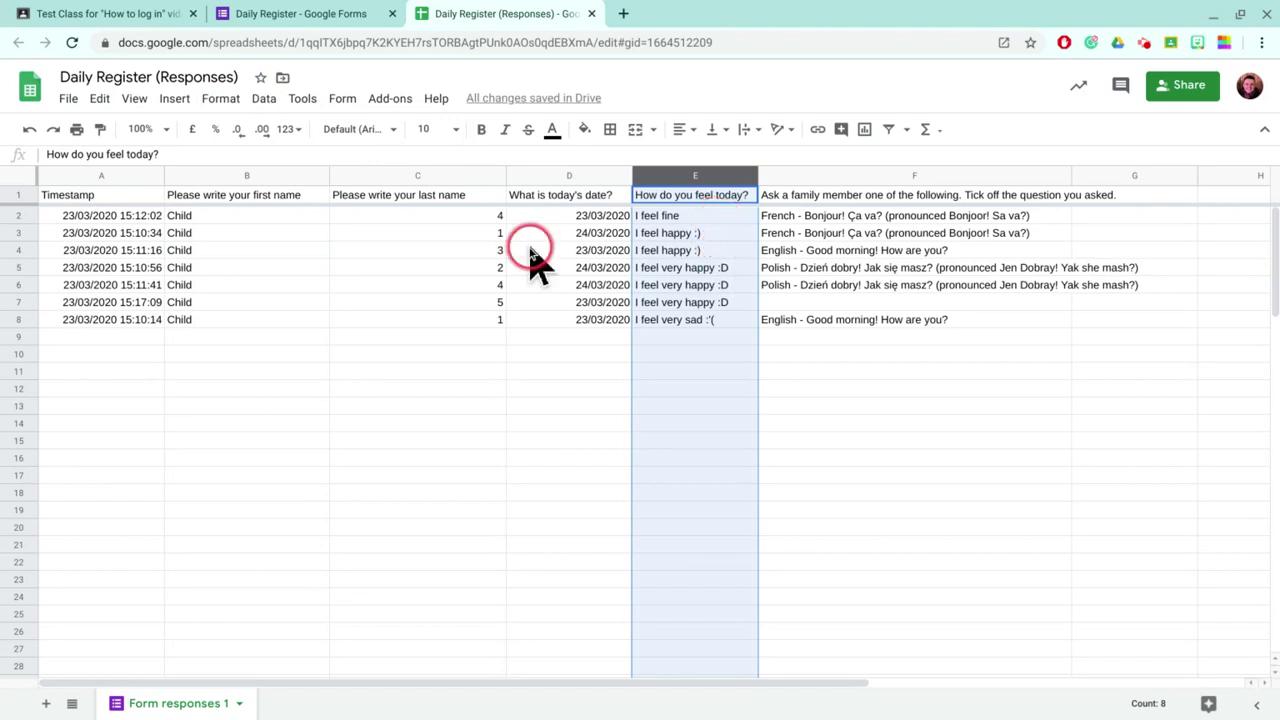
Sort the response sheet A → Z by the "Ask a family member one of the following" column and clear the column selection
click(830, 177)
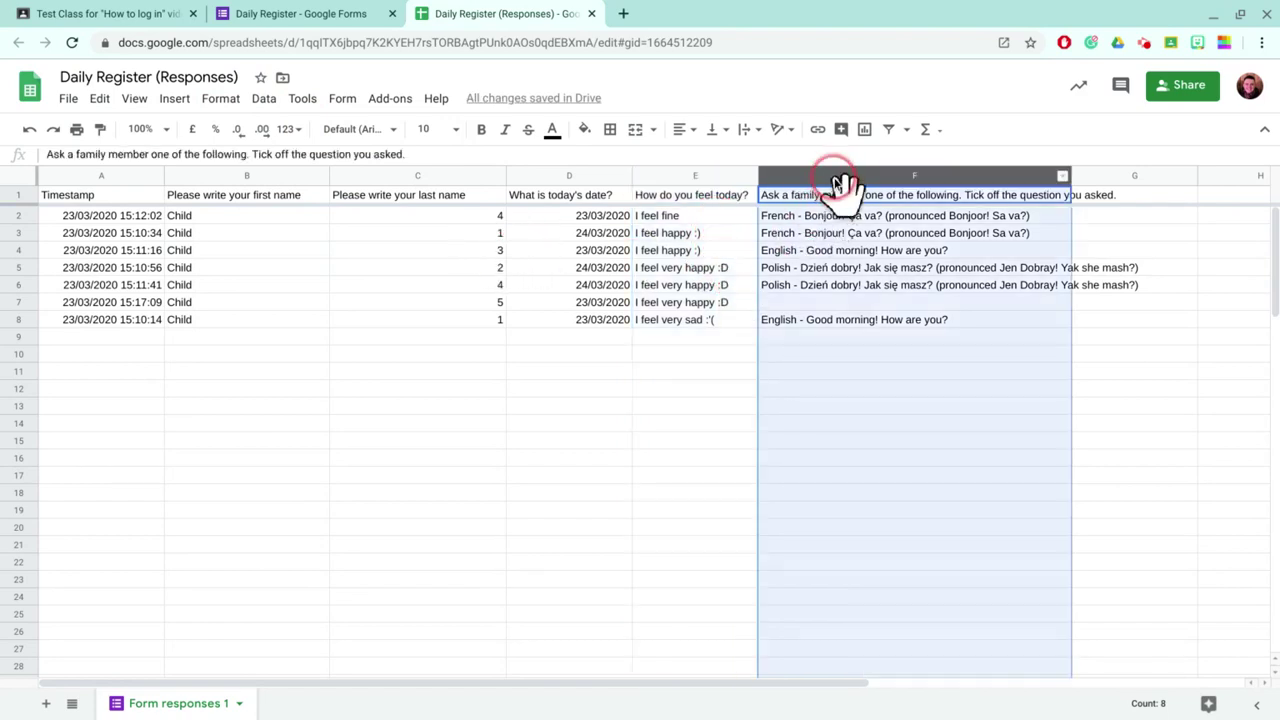
click(264, 98)
click(329, 129)
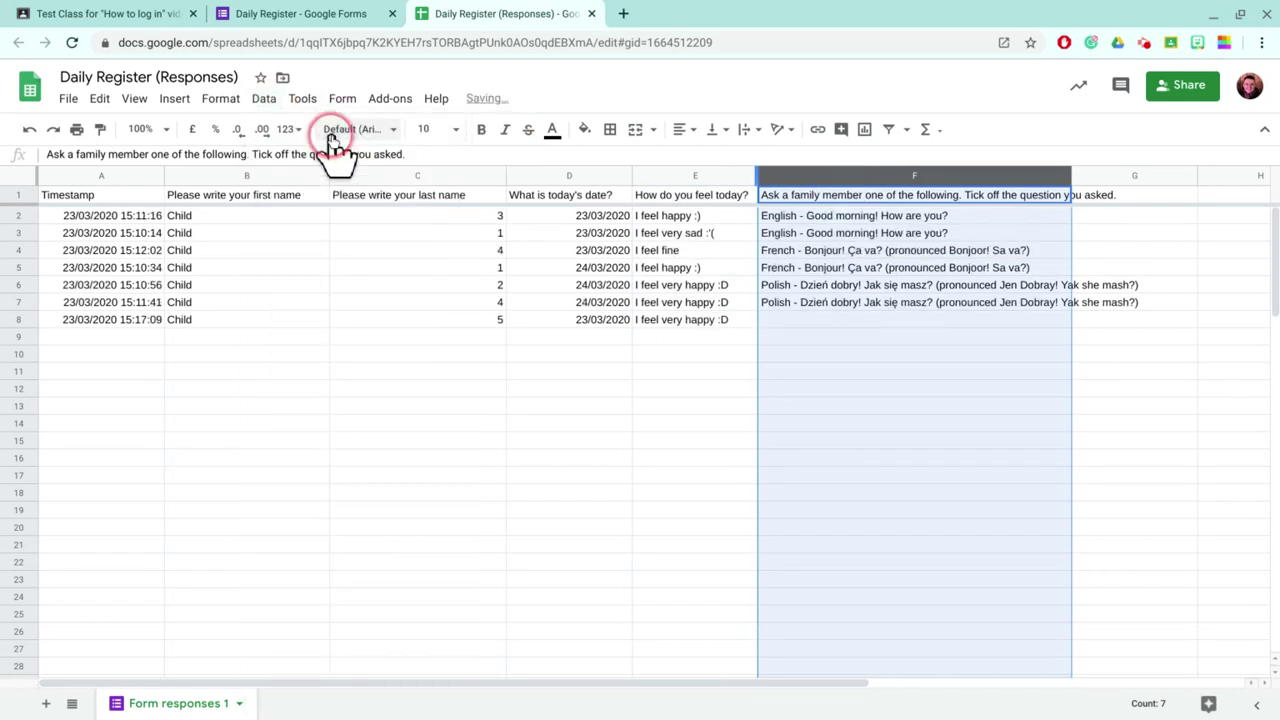
click(782, 324)
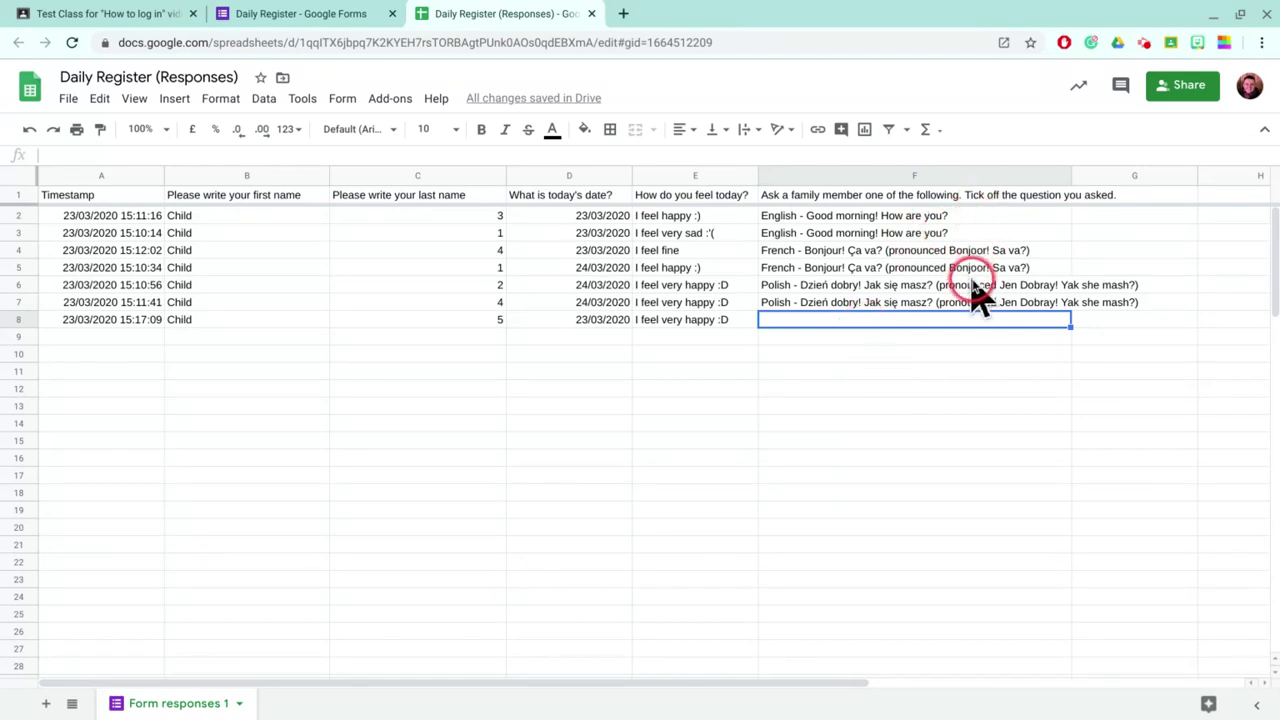
click(955, 407)
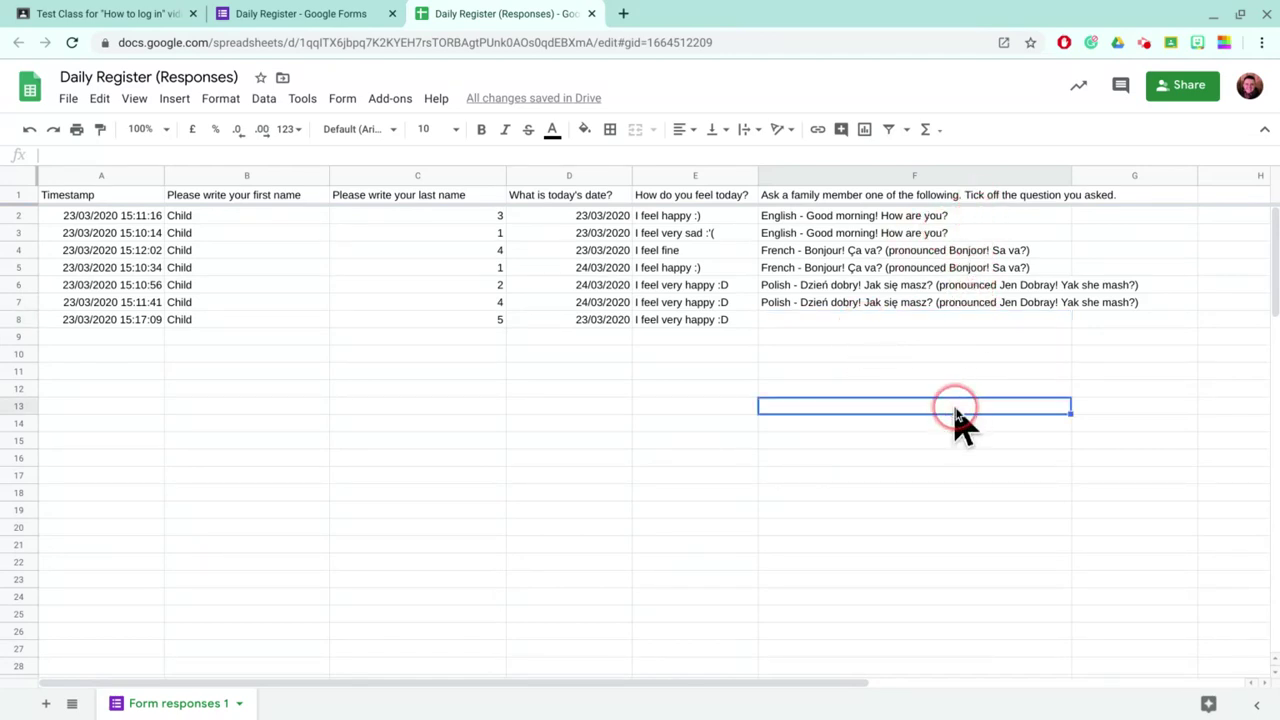